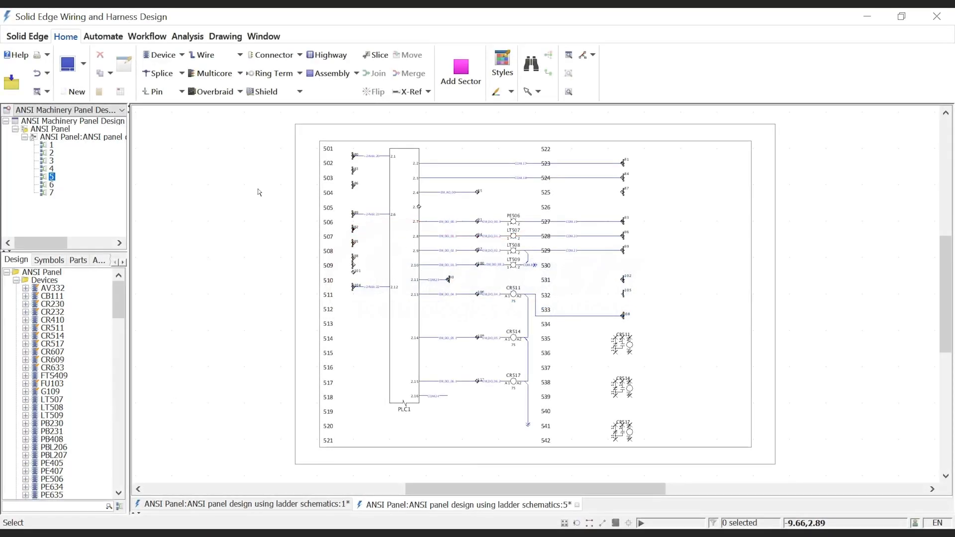
Browse the device and conductor folders of the ANSI Panel design.
{"action": "left_click_drag", "start_coordinate": [313, 131], "coordinate": [575, 284]}
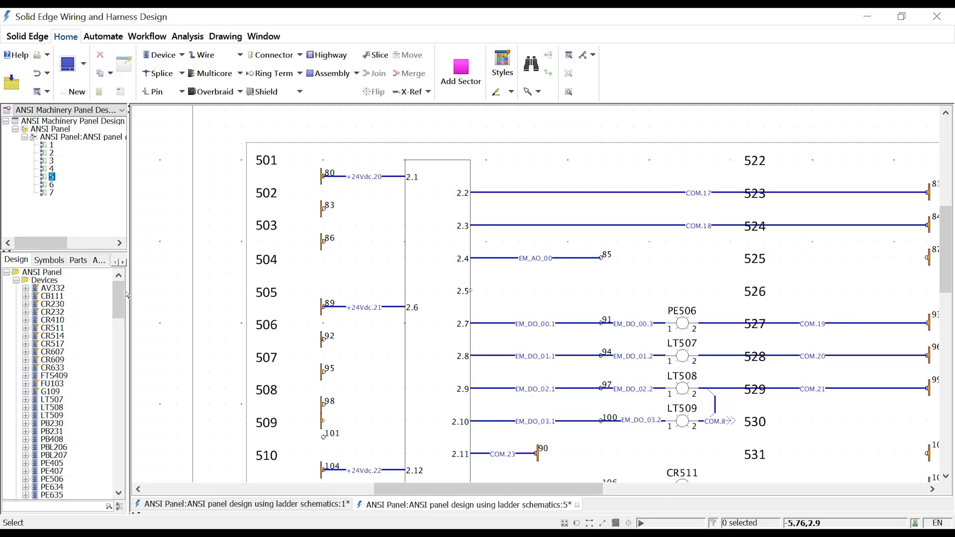
{"action": "left_click", "coordinate": [17, 282]}
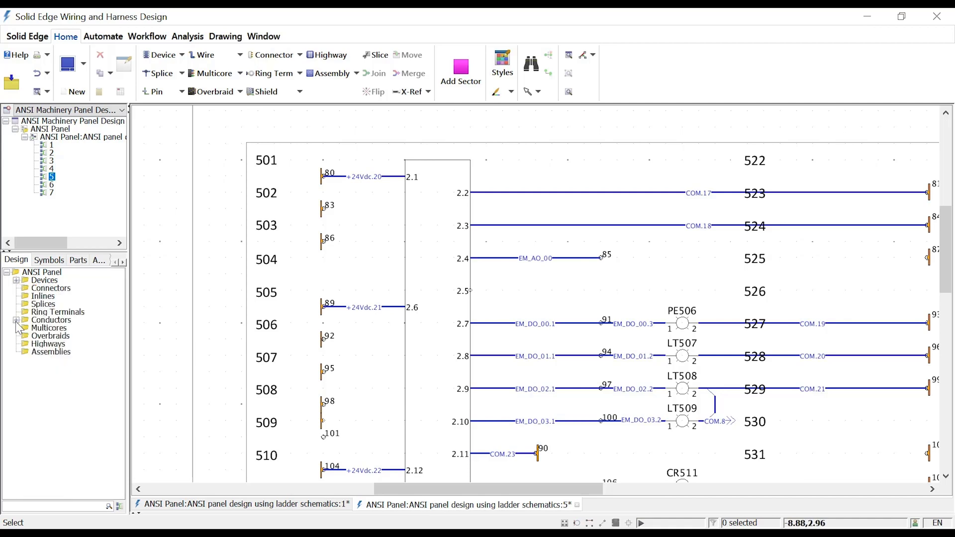
{"action": "left_click", "coordinate": [15, 320]}
{"action": "left_click", "coordinate": [16, 274]}
Search the symbol library for Pilot and preview the ANSI pilot light symbol Pilot-Light-ANSI-PL_1.
{"action": "left_click", "coordinate": [48, 261]}
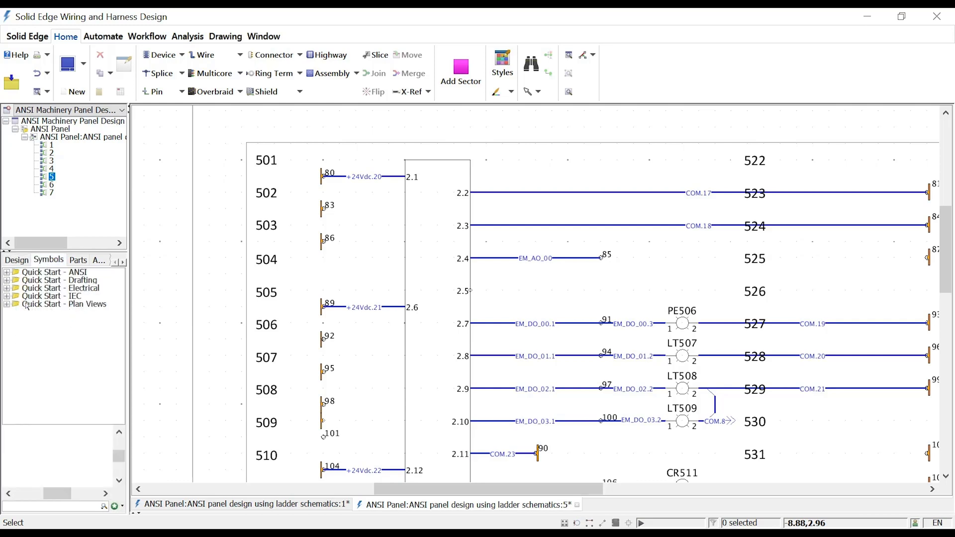
{"action": "left_click", "coordinate": [7, 297]}
{"action": "mouse_move", "coordinate": [119, 313]}
{"action": "left_mouse_down"}
{"action": "mouse_move", "coordinate": [120, 355]}
{"action": "mouse_move", "coordinate": [120, 303]}
{"action": "left_mouse_up"}
{"action": "left_click", "coordinate": [7, 297]}
{"action": "left_click", "coordinate": [29, 508]}
{"action": "type", "text": "Pilot"}
{"action": "key", "text": "Return"}
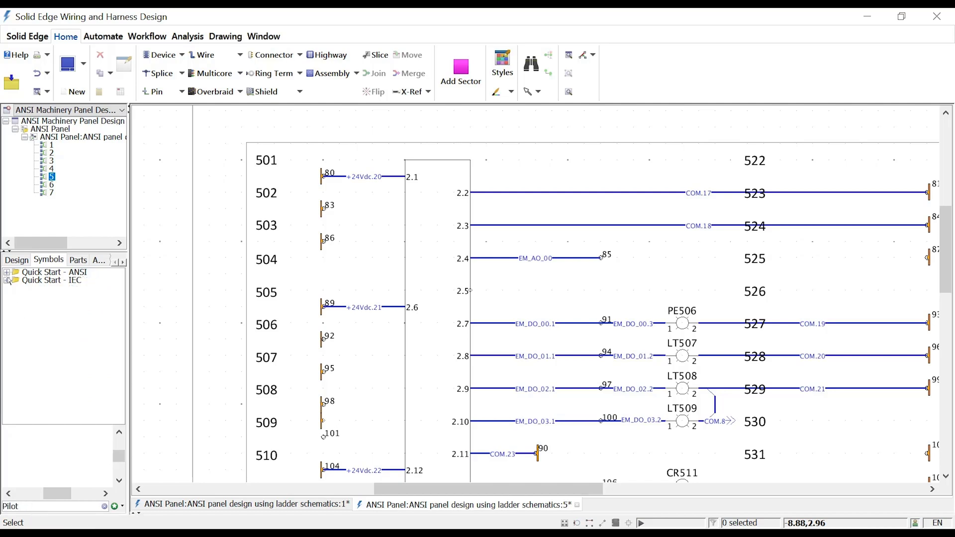
{"action": "left_click", "coordinate": [56, 288]}
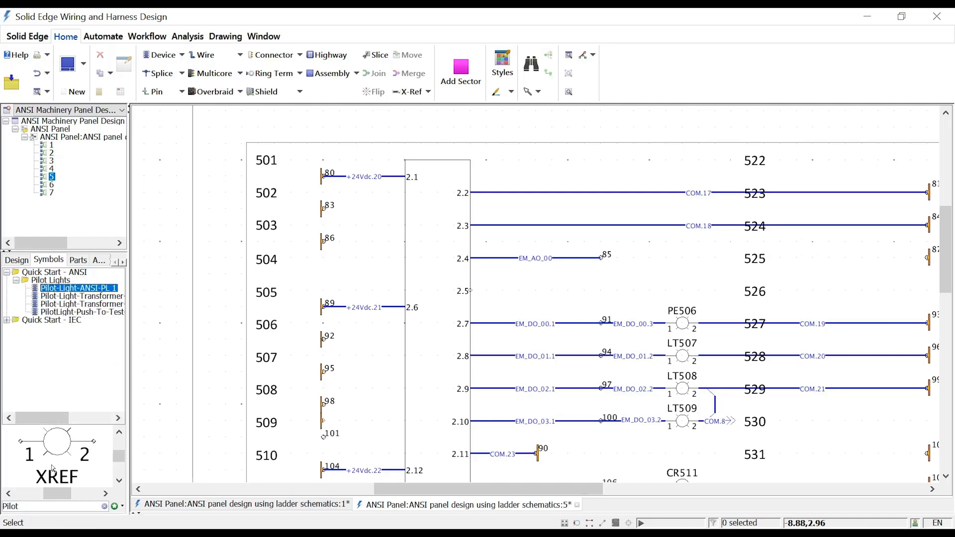
Copy pilot light PE506 and paste the duplicate directly above it, in line with rung 505.
{"action": "left_click", "coordinate": [689, 328]}
{"action": "key", "text": "ctrl+c"}
{"action": "key", "text": "ctrl+v"}
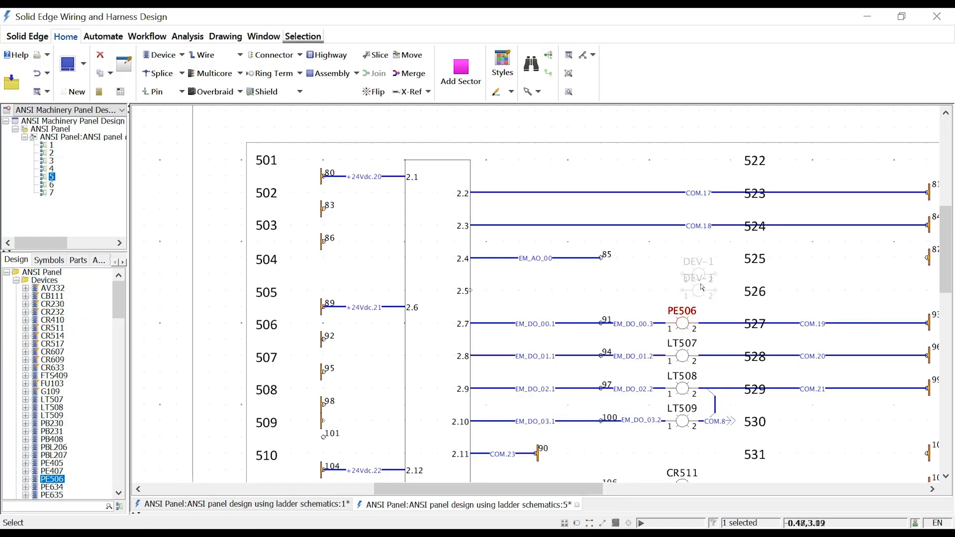
{"action": "left_click", "coordinate": [699, 294]}
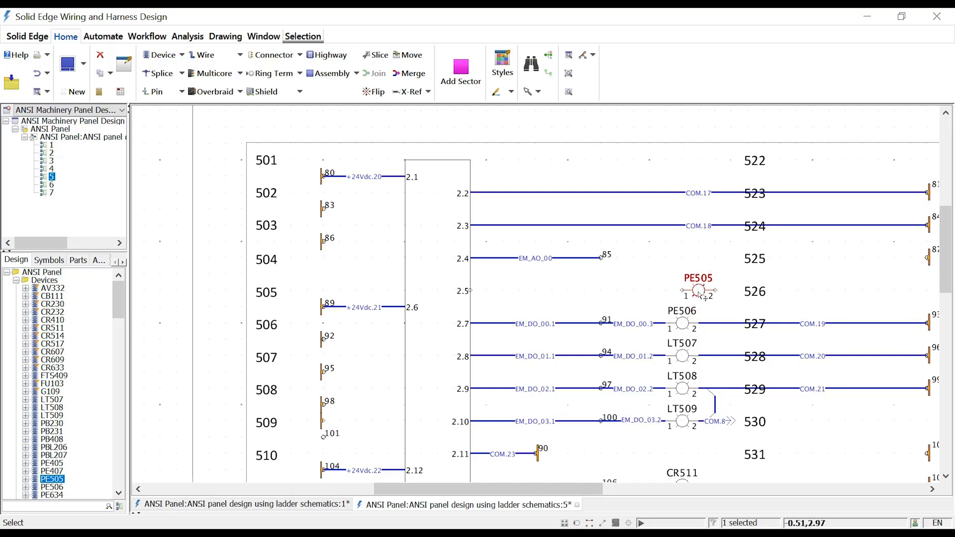
Try moving the pasted pilot light to rung 525, and undo the move.
{"action": "left_click_drag", "start_coordinate": [702, 296], "coordinate": [849, 263]}
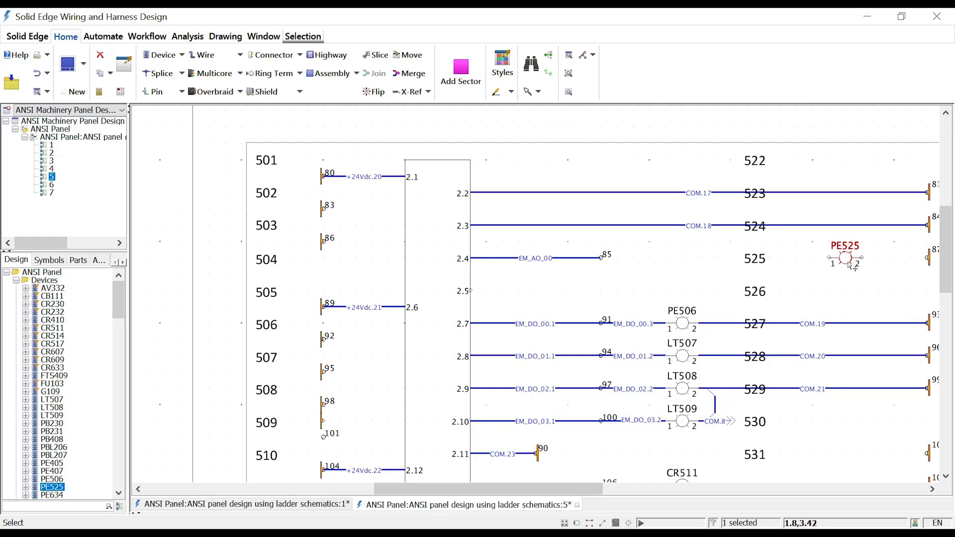
{"action": "key", "text": "ctrl+z"}
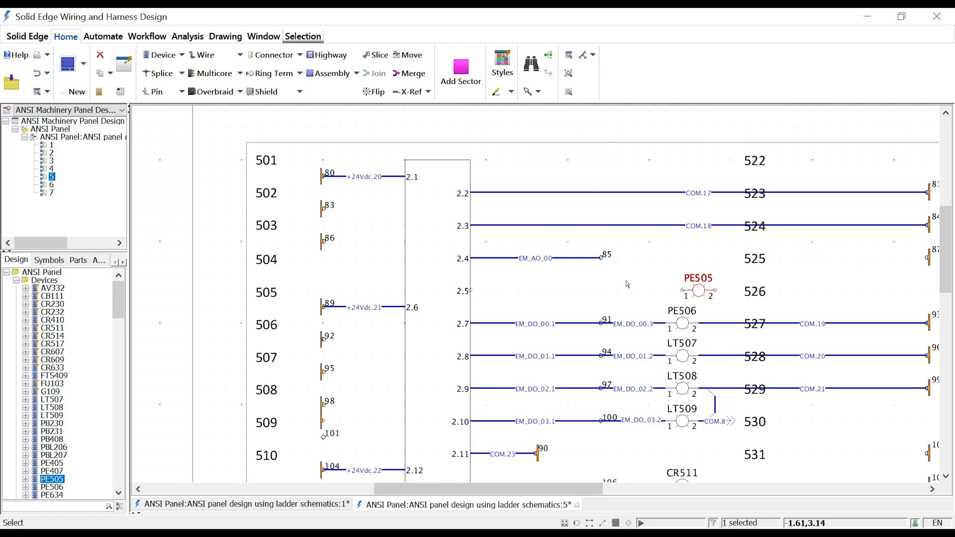
{"action": "left_click", "coordinate": [628, 285]}
Draw a wire from pin 91 up and across to pin 1 of PE505, and open the wire's name for editing.
{"action": "left_click", "coordinate": [204, 55]}
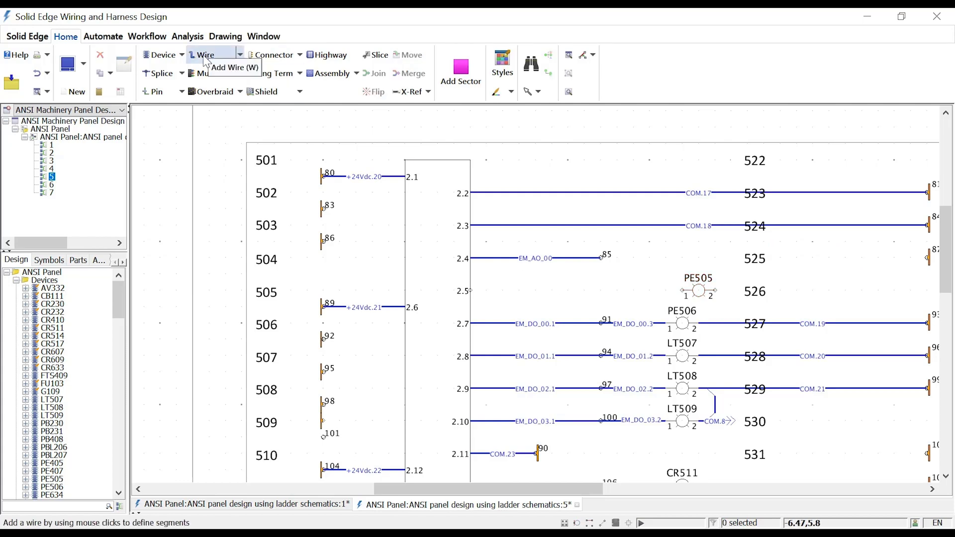
{"action": "left_click", "coordinate": [601, 324]}
{"action": "left_click", "coordinate": [601, 290]}
{"action": "double_click", "coordinate": [682, 291]}
{"action": "double_click", "coordinate": [639, 292]}
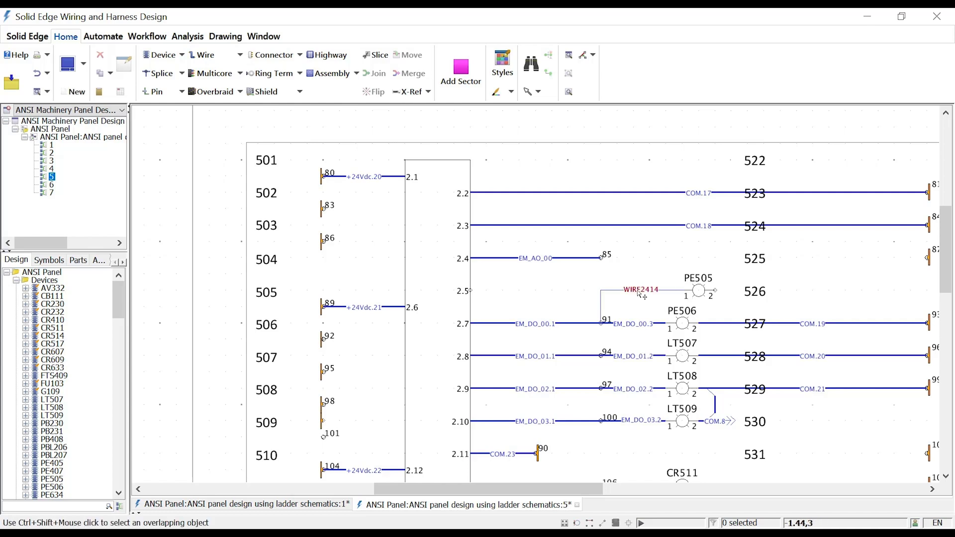
{"action": "type", "text": "E"}
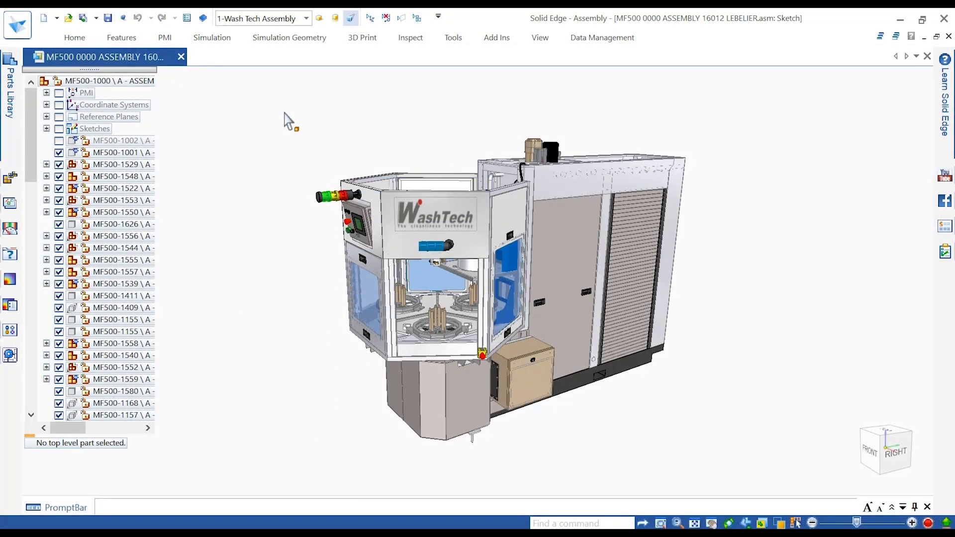
Switch to the WashTech machine assembly in Solid Edge and apply the 3-Open Doors configuration.
{"action": "left_click", "coordinate": [306, 19]}
{"action": "left_click", "coordinate": [268, 60]}
{"action": "left_click", "coordinate": [315, 132]}
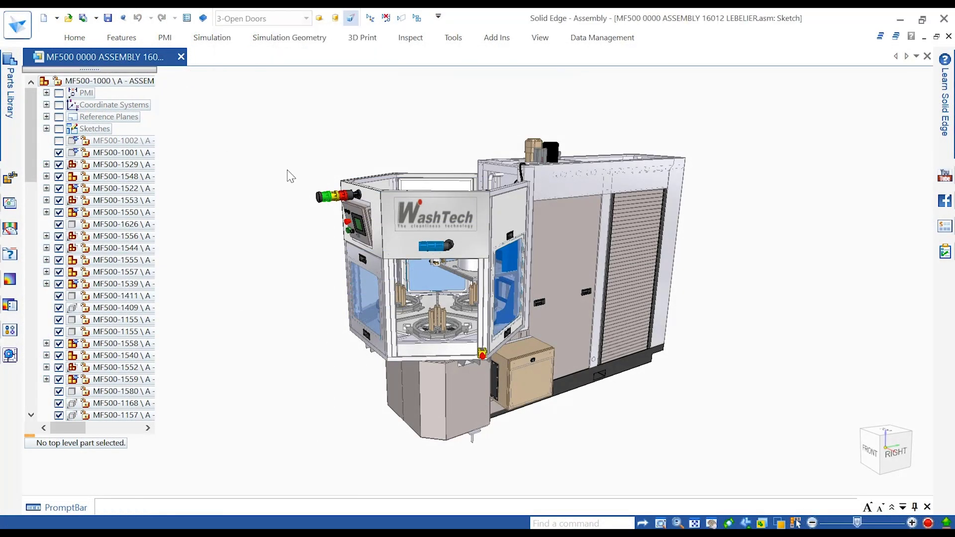
{"action": "scroll", "coordinate": [592, 398], "scroll_direction": "up", "scroll_amount": 5}
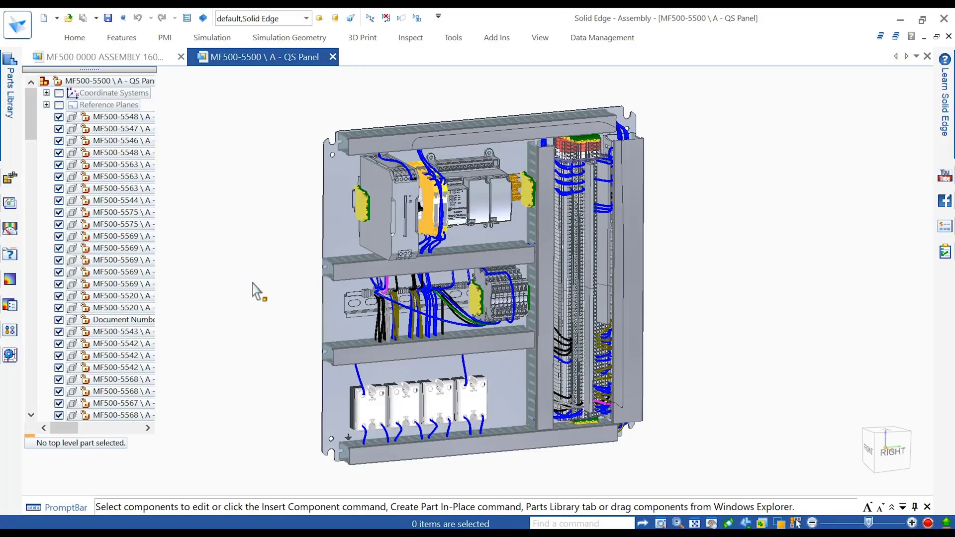
Enter the Electrical Routing environment for the QS Panel assembly and connect it to Solid Edge Wiring and Harness Design.
{"action": "left_click", "coordinate": [453, 38]}
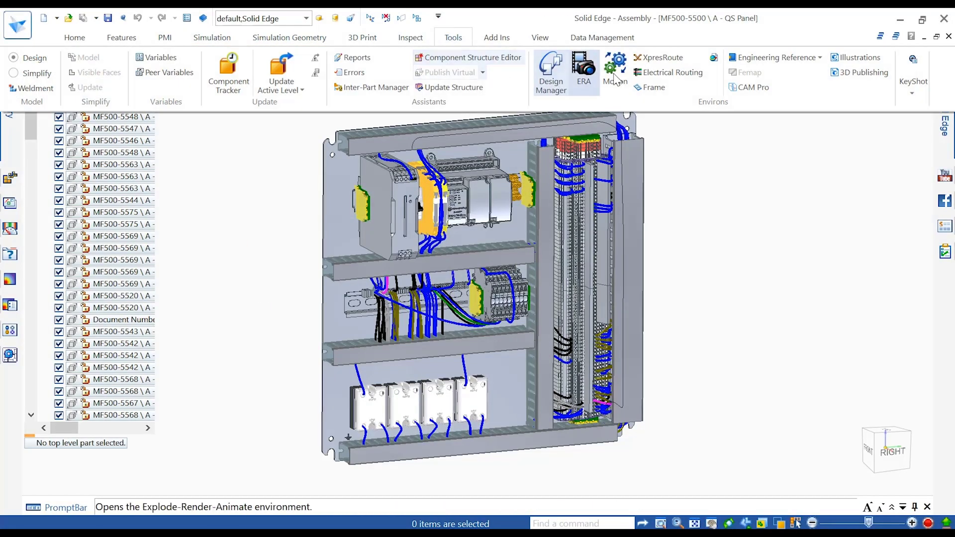
{"action": "left_click", "coordinate": [649, 81]}
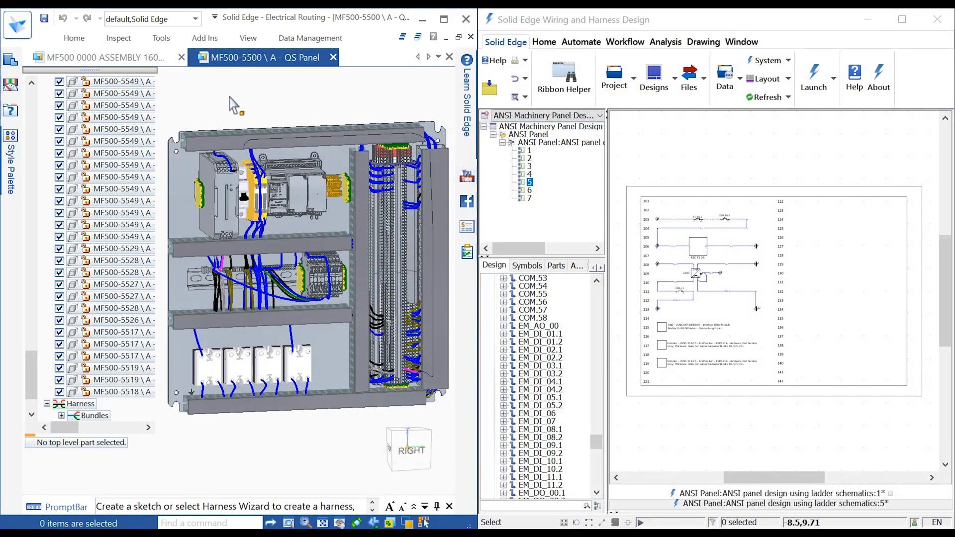
{"action": "left_click", "coordinate": [74, 38]}
{"action": "left_click", "coordinate": [159, 79]}
{"action": "left_click", "coordinate": [201, 131]}
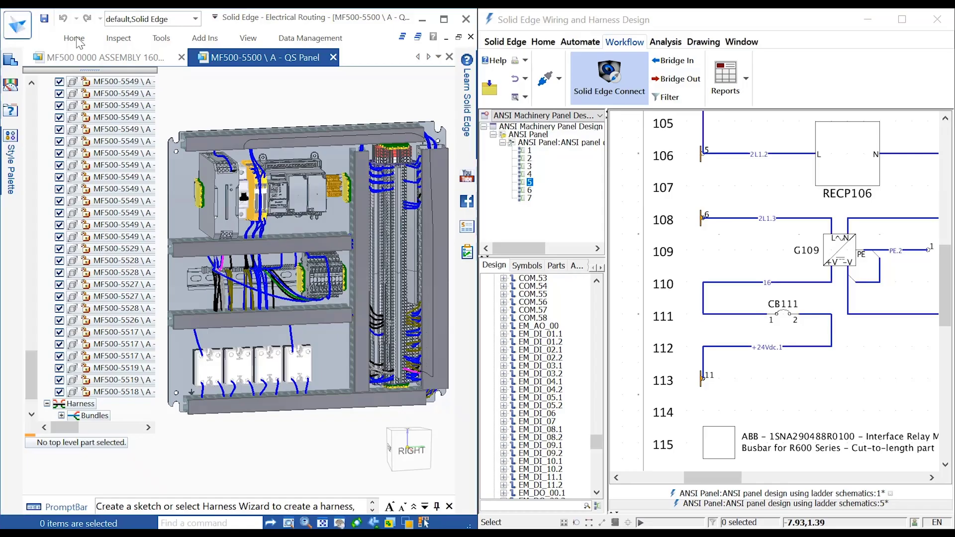
Enable Cross Select and use it to highlight circuit breaker CB111 and device G109 in both the schematic and the panel model.
{"action": "left_click", "coordinate": [73, 38]}
{"action": "left_click", "coordinate": [159, 99]}
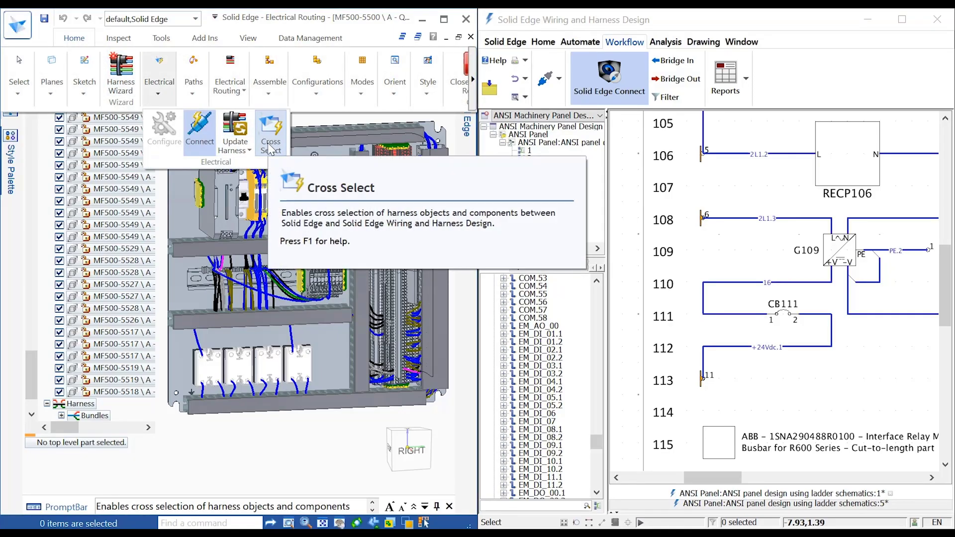
{"action": "left_click", "coordinate": [272, 145]}
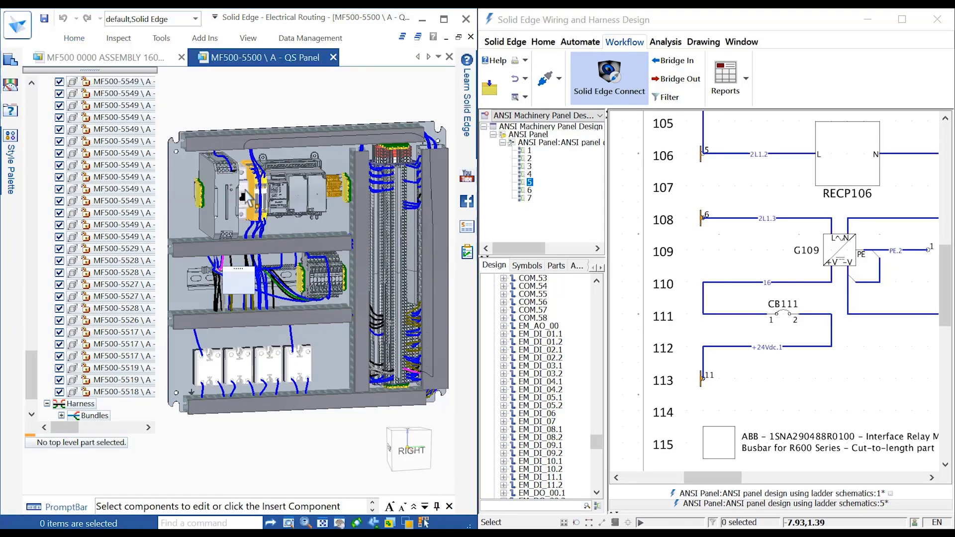
{"action": "left_click", "coordinate": [784, 325]}
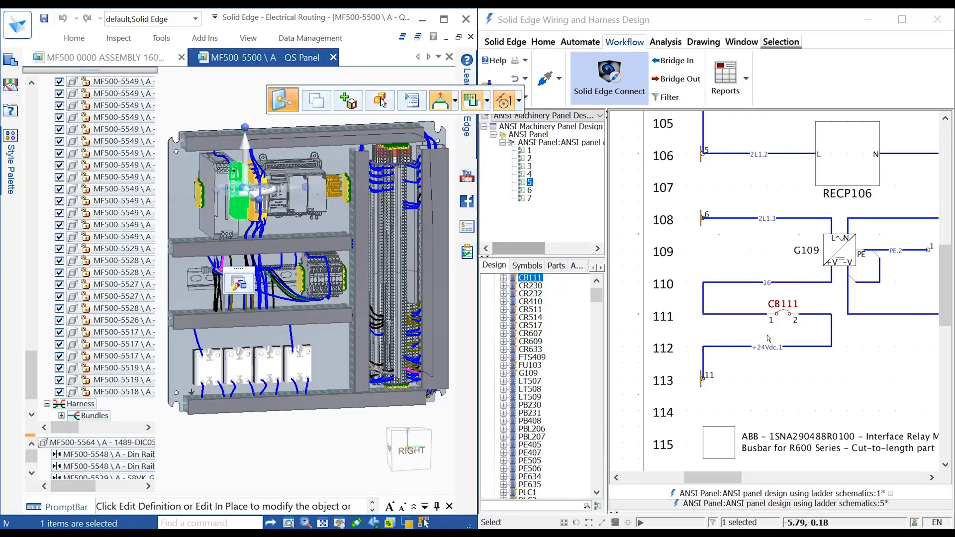
{"action": "left_click", "coordinate": [833, 255]}
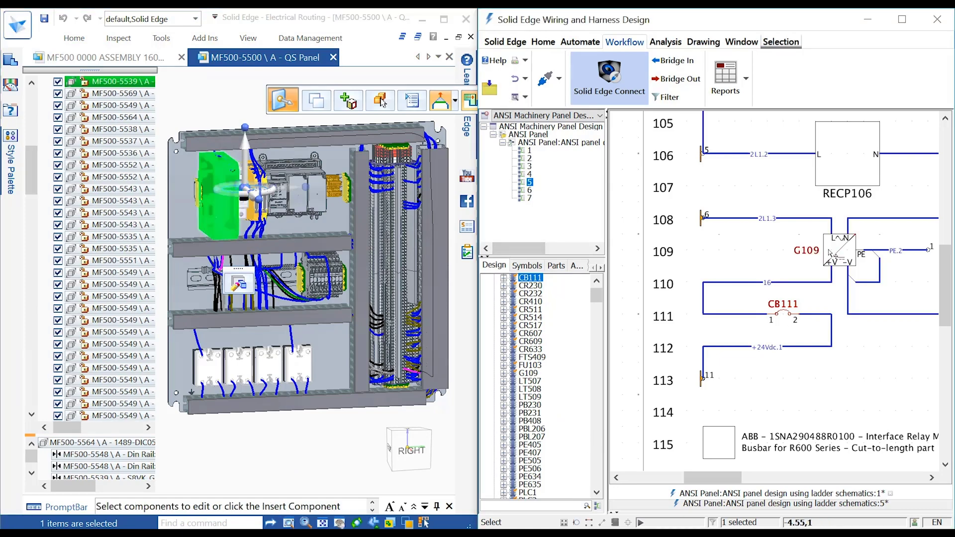
{"action": "left_click", "coordinate": [249, 116]}
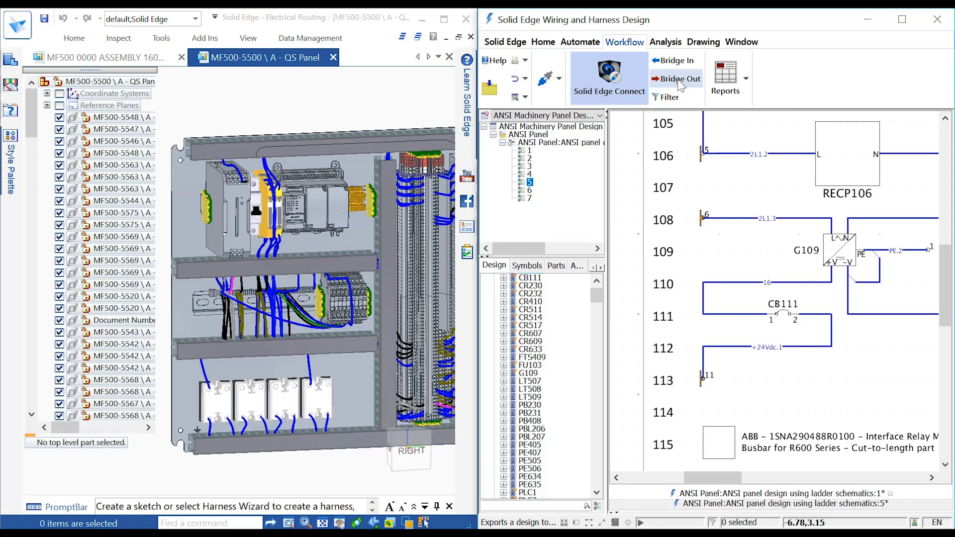
Export the wiring design with Bridge Out, review the Bridge Report and close it.
{"action": "left_click", "coordinate": [679, 80]}
{"action": "left_click_drag", "start_coordinate": [834, 219], "coordinate": [835, 342]}
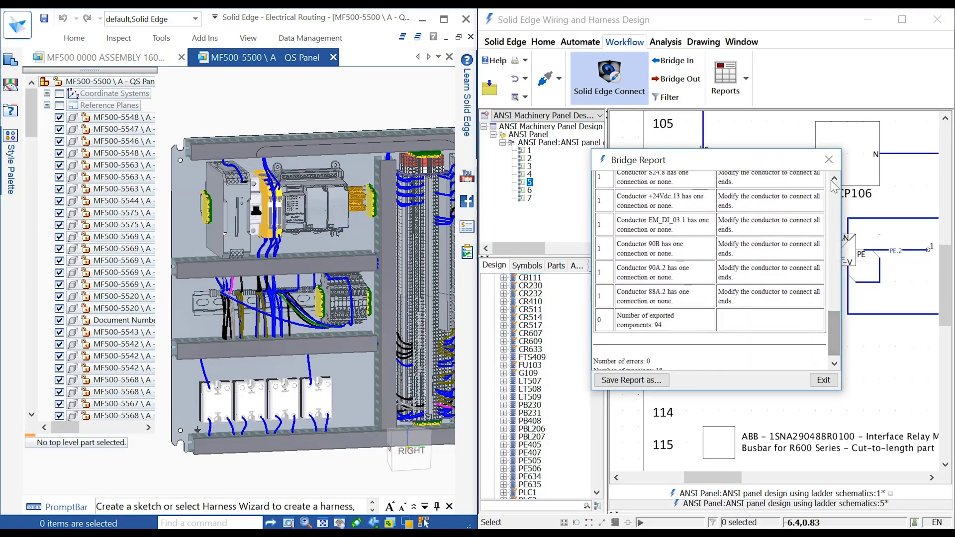
{"action": "left_click", "coordinate": [829, 159]}
Update the panel harness from the wiring design, selecting the +24Vdc.1 and 16 connections in Assign Terminals.
{"action": "left_click", "coordinate": [74, 38]}
{"action": "left_click", "coordinate": [159, 80]}
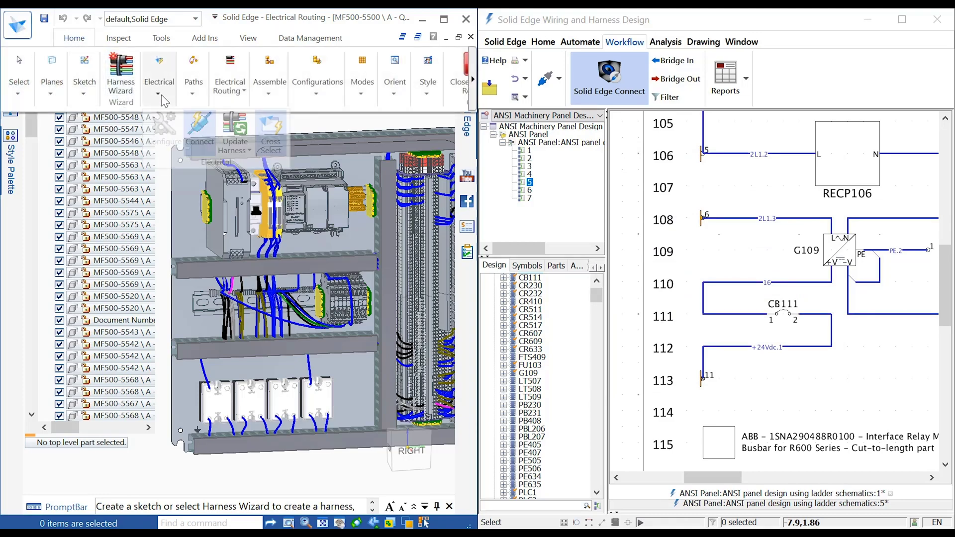
{"action": "left_click", "coordinate": [237, 137]}
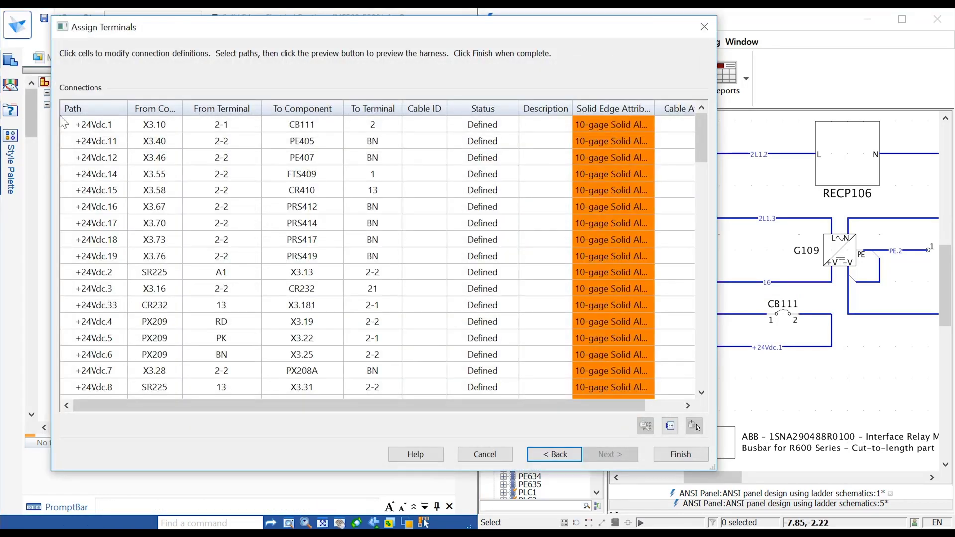
{"action": "left_click", "coordinate": [80, 123]}
{"action": "scroll", "coordinate": [198, 230], "scroll_direction": "down", "scroll_amount": 2}
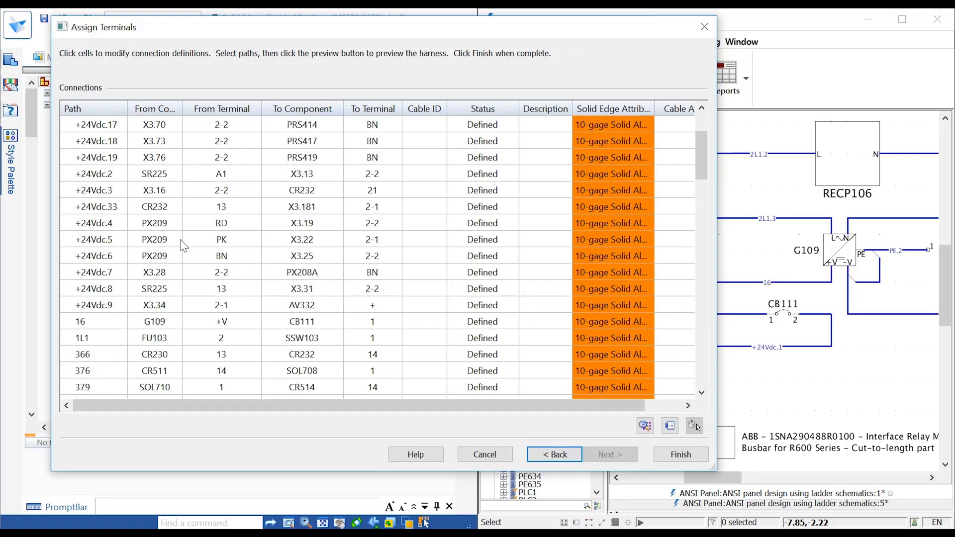
{"action": "left_click", "coordinate": [89, 330]}
{"action": "left_click", "coordinate": [681, 454]}
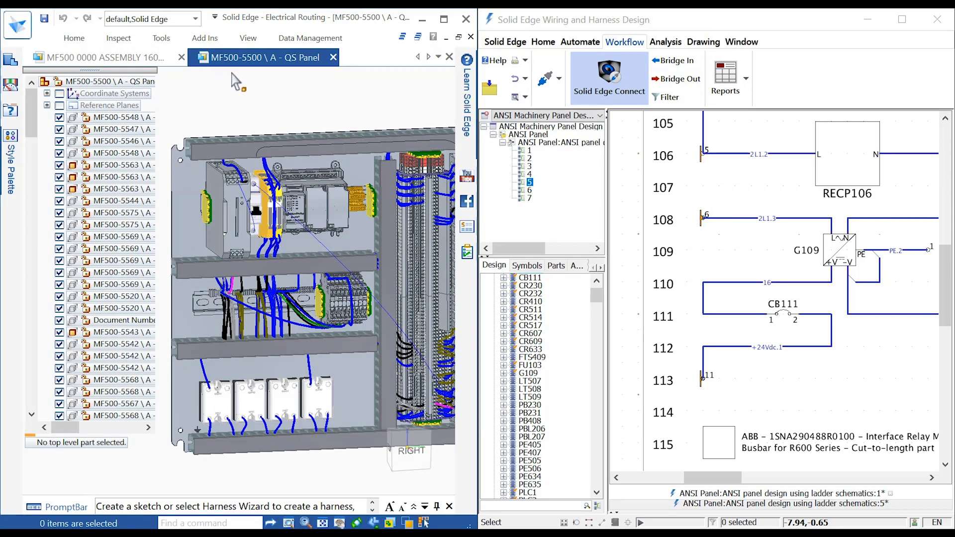
Edit the path of the +24Vdc.1 wire so it runs through the panel's upper cable duct.
{"action": "left_click", "coordinate": [325, 247]}
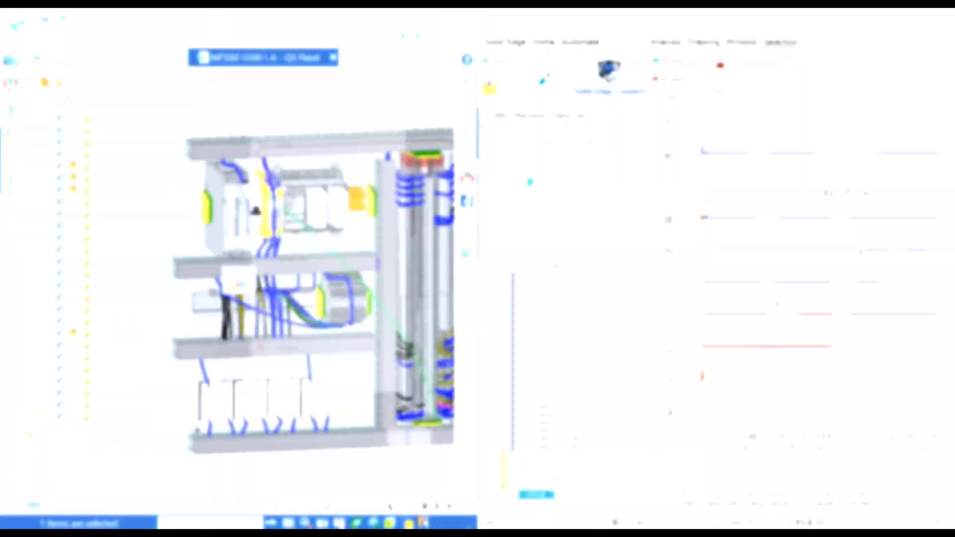
{"action": "right_click", "coordinate": [205, 131]}
{"action": "left_click", "coordinate": [332, 250]}
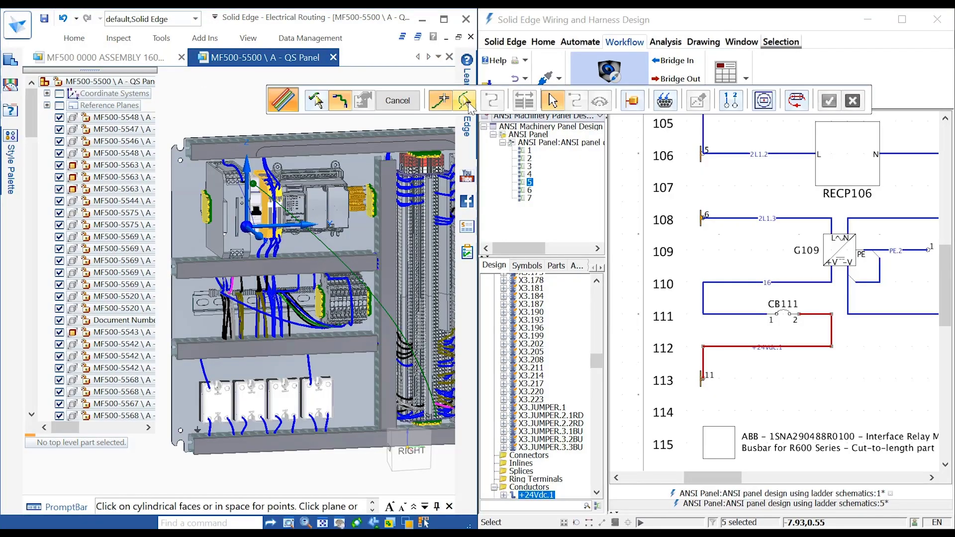
{"action": "left_click", "coordinate": [465, 100]}
{"action": "left_click", "coordinate": [281, 148]}
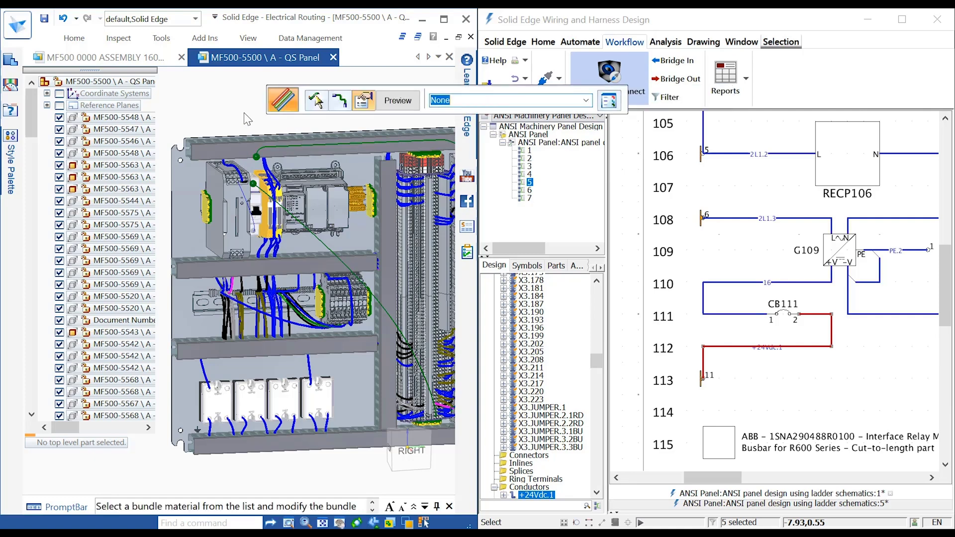
{"action": "left_click", "coordinate": [391, 101]}
{"action": "left_click", "coordinate": [391, 101]}
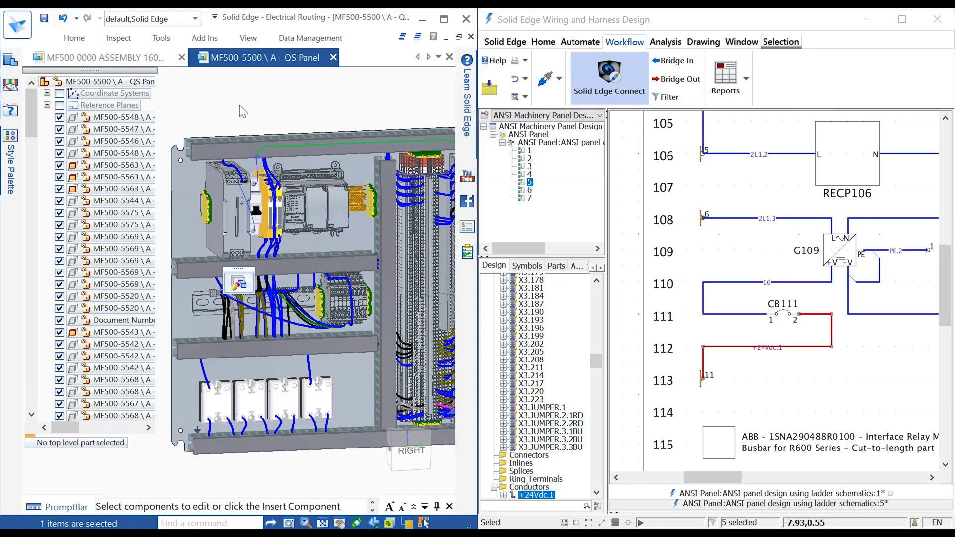
Open the properties of wire 16 in the panel model and of the matching conductor 16 in the schematic.
{"action": "right_click", "coordinate": [245, 201]}
{"action": "left_click", "coordinate": [127, 217]}
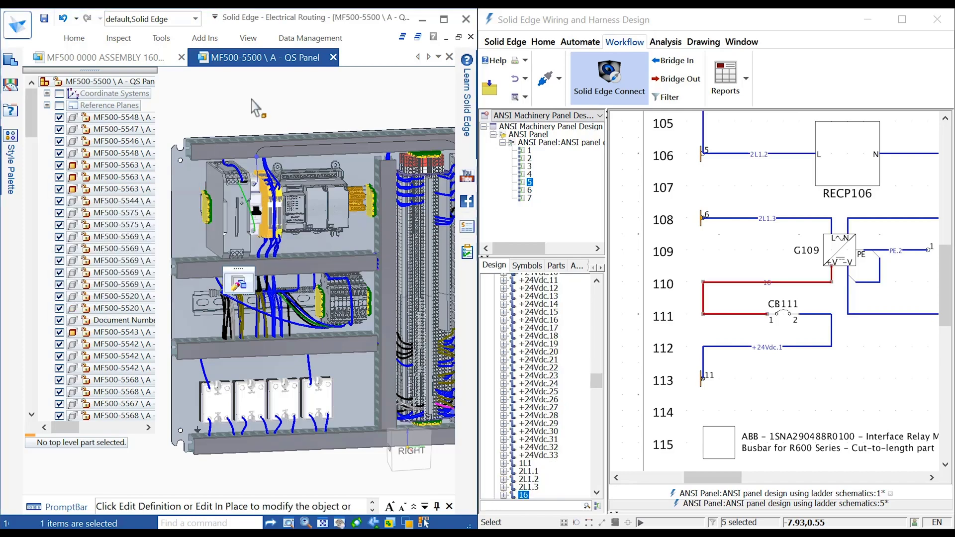
{"action": "right_click", "coordinate": [251, 99]}
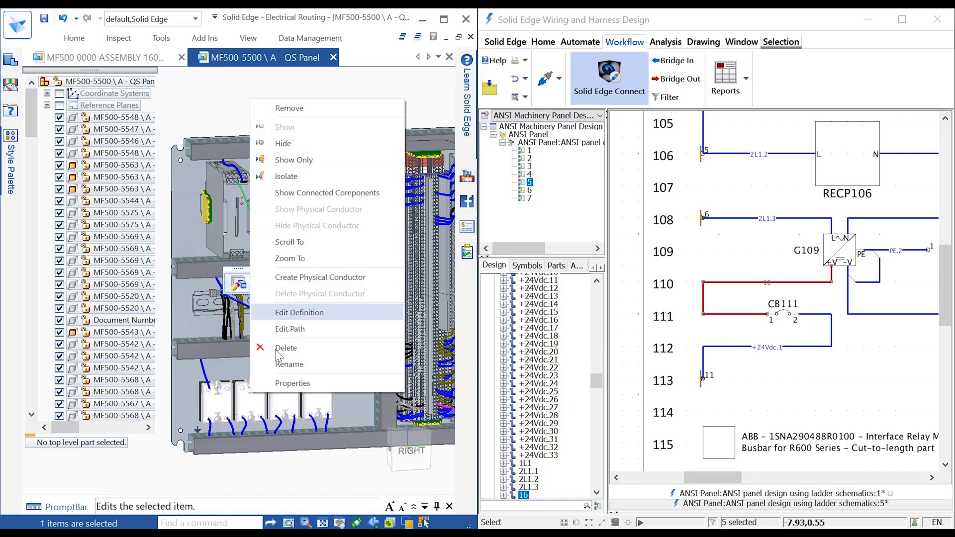
{"action": "left_click", "coordinate": [287, 387]}
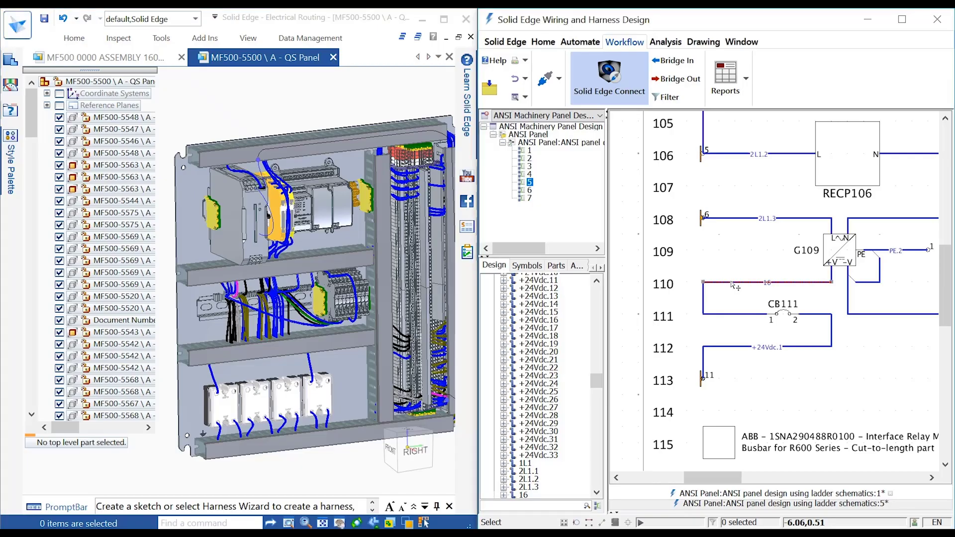
{"action": "right_click", "coordinate": [732, 284]}
{"action": "left_click", "coordinate": [777, 461]}
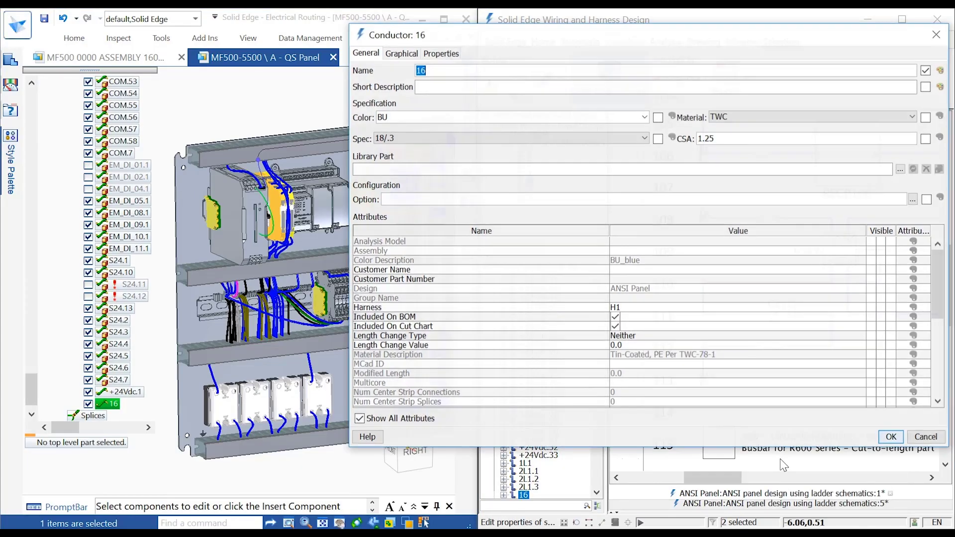
Set the color of conductor 16 in the schematic to BK.
{"action": "left_click", "coordinate": [620, 119]}
{"action": "left_click", "coordinate": [402, 149]}
{"action": "left_click", "coordinate": [891, 437]}
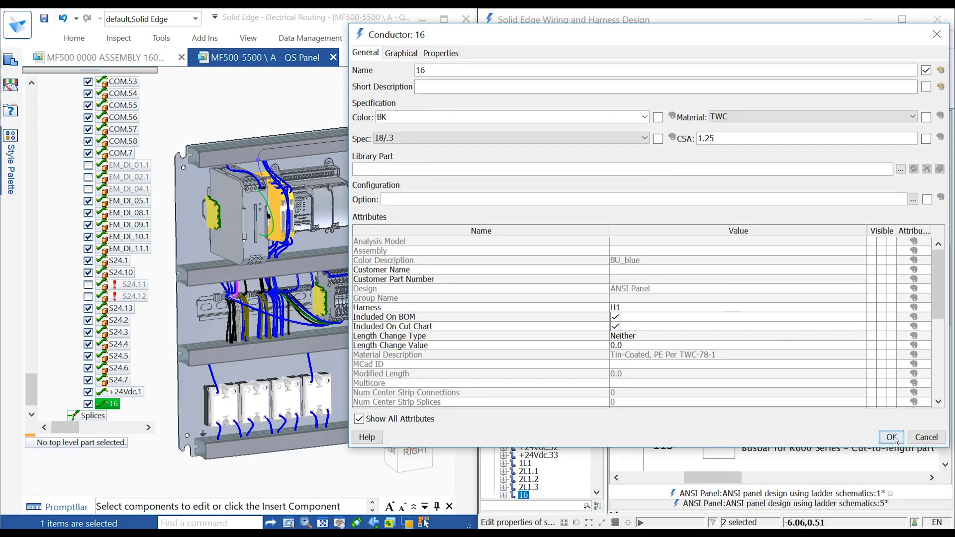
Export the wiring design with conductor 16's changed color through Bridge Out.
{"action": "left_click", "coordinate": [713, 191]}
{"action": "left_click", "coordinate": [680, 79]}
{"action": "left_click", "coordinate": [827, 157]}
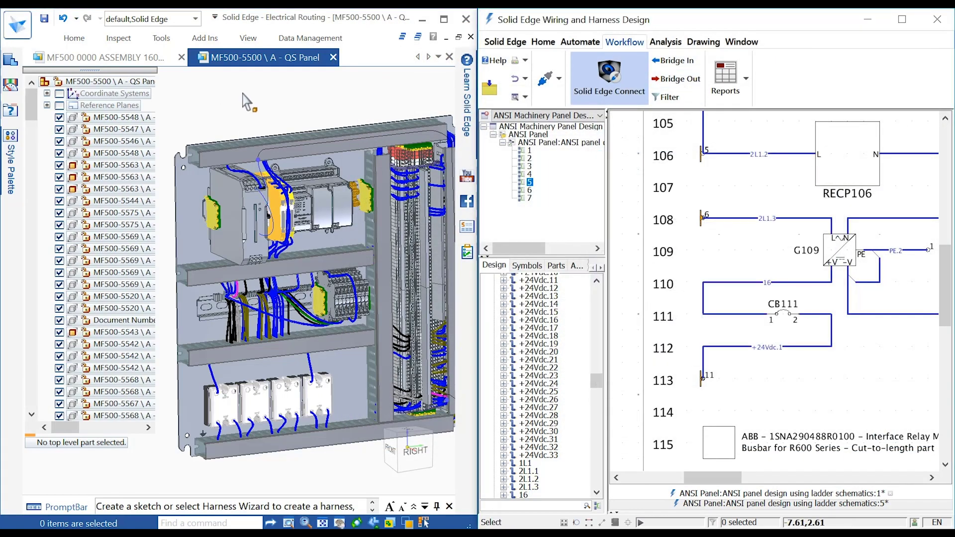
Create physical conductors for all wires in the 3D panel harness.
{"action": "left_click", "coordinate": [74, 38]}
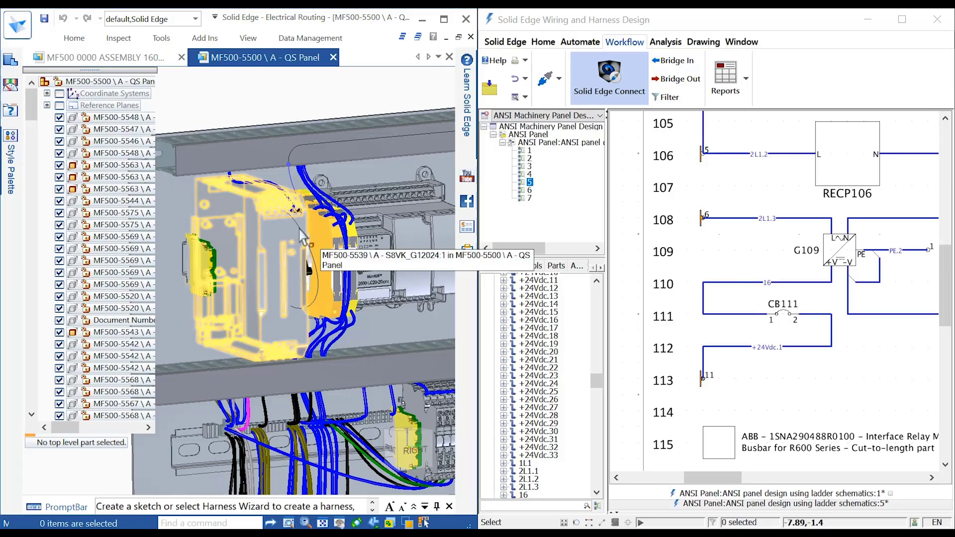
{"action": "right_click", "coordinate": [300, 228]}
{"action": "left_click", "coordinate": [133, 252]}
{"action": "right_click", "coordinate": [237, 103]}
{"action": "left_click", "coordinate": [279, 387]}
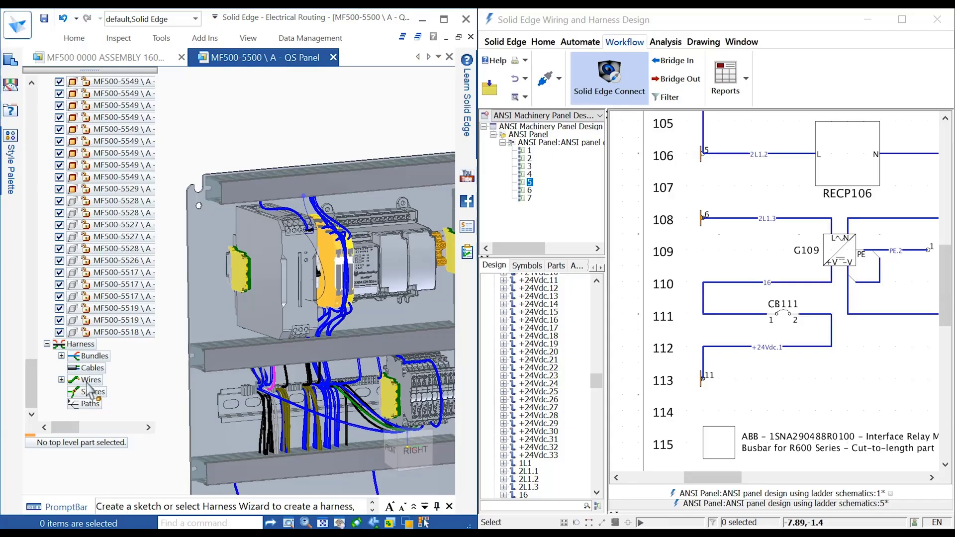
{"action": "left_click", "coordinate": [86, 382]}
{"action": "right_click", "coordinate": [86, 383]}
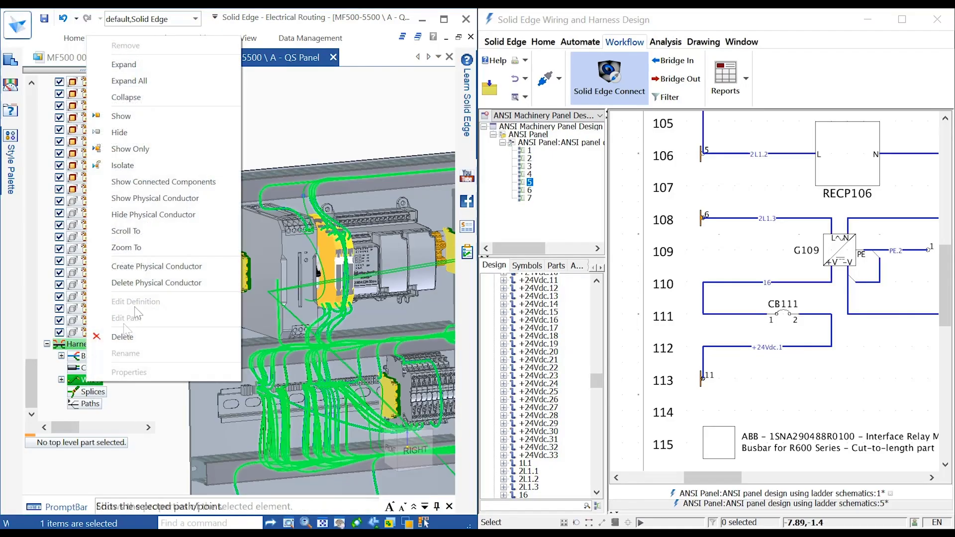
{"action": "left_click", "coordinate": [137, 267]}
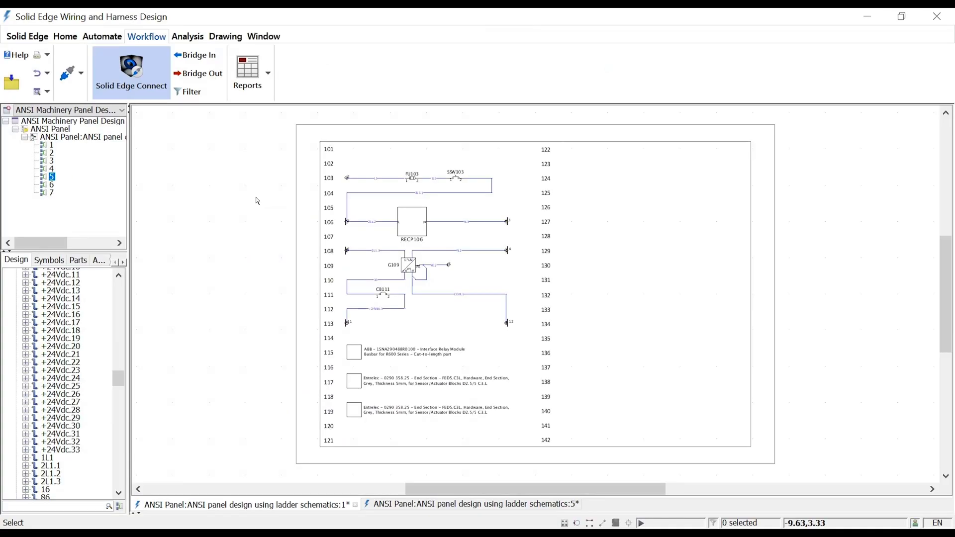
Generate and view the Design Wire List report for harnesses H1, H2, H3 and <blank> of the ANSI Panel design.
{"action": "left_click", "coordinate": [268, 73]}
{"action": "left_click", "coordinate": [258, 119]}
{"action": "left_click", "coordinate": [99, 259]}
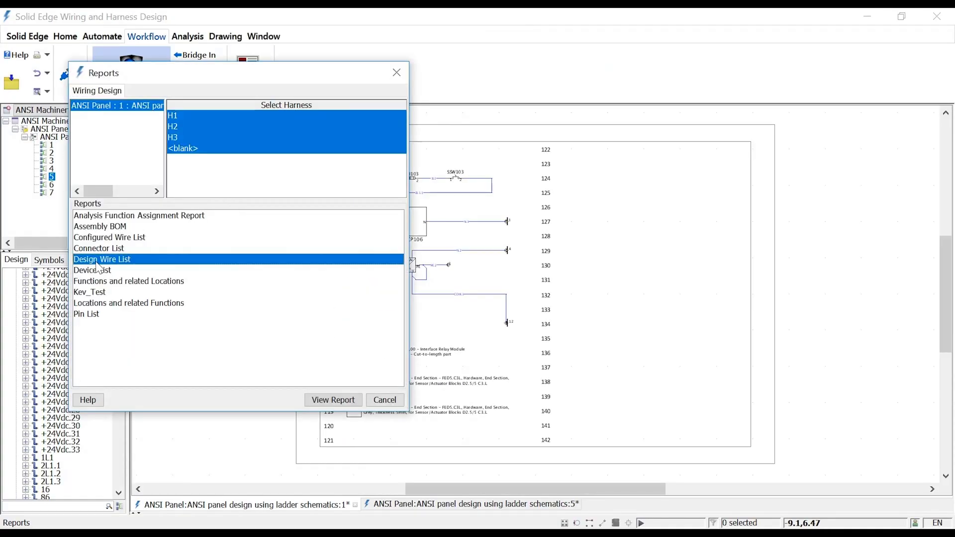
{"action": "left_click", "coordinate": [333, 400]}
{"action": "left_click_drag", "start_coordinate": [418, 331], "coordinate": [840, 471]}
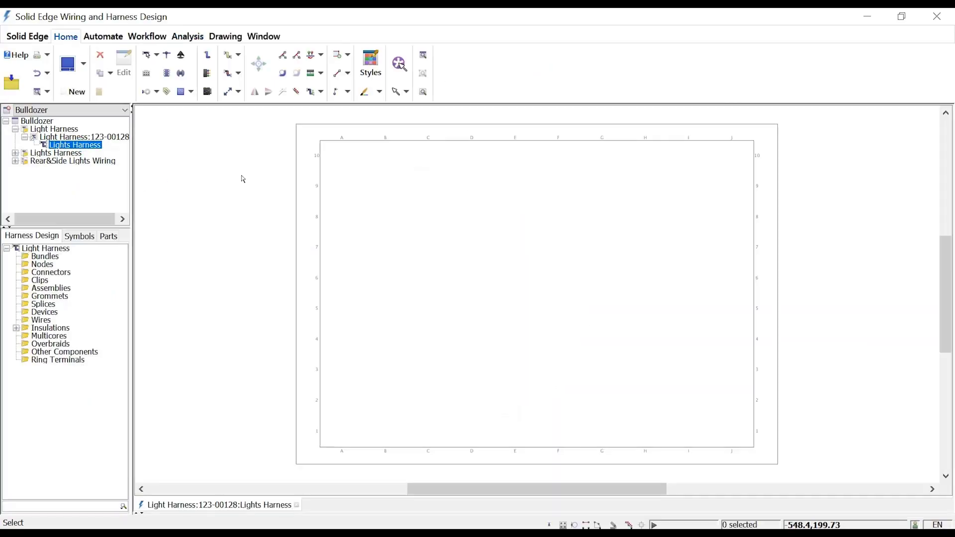
Prepare a Bridge In from Solid Edge for the empty Light Harness drawing, using Replace all and 2D Flattening.
{"action": "left_click", "coordinate": [149, 37]}
{"action": "left_click", "coordinate": [198, 57]}
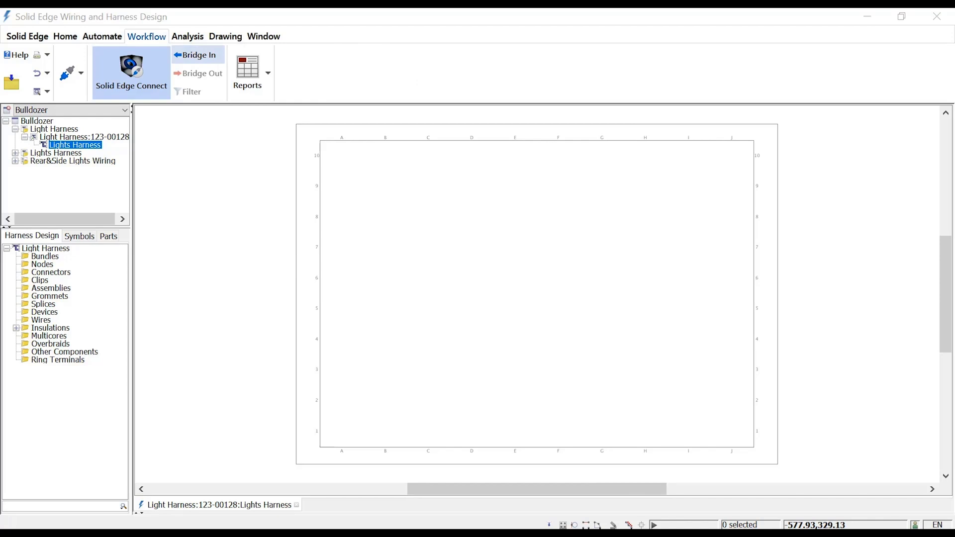
{"action": "left_click", "coordinate": [196, 55]}
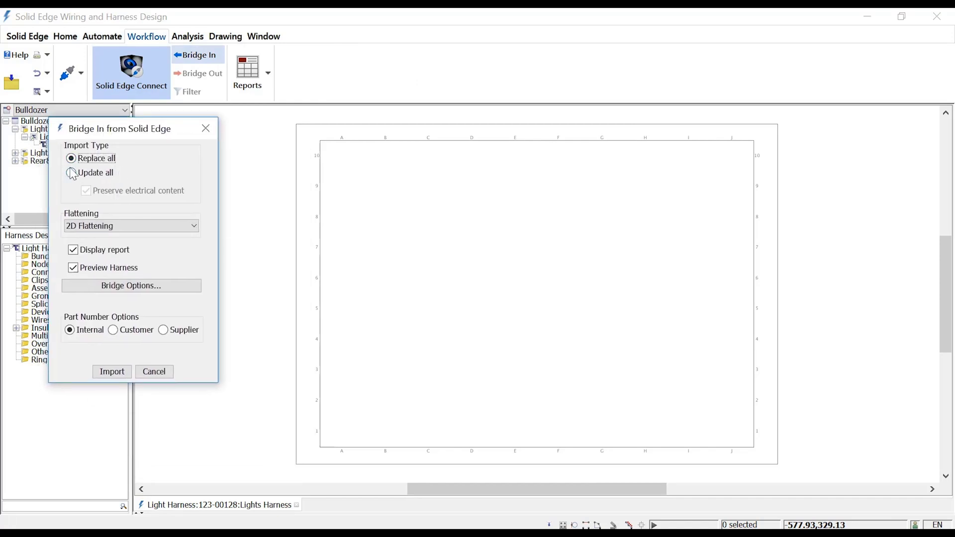
{"action": "left_click", "coordinate": [194, 226]}
{"action": "left_click", "coordinate": [114, 237]}
Enable Part Number as an Autolink criterion, check the Change Policy bridge options and import the harness.
{"action": "left_click", "coordinate": [135, 286]}
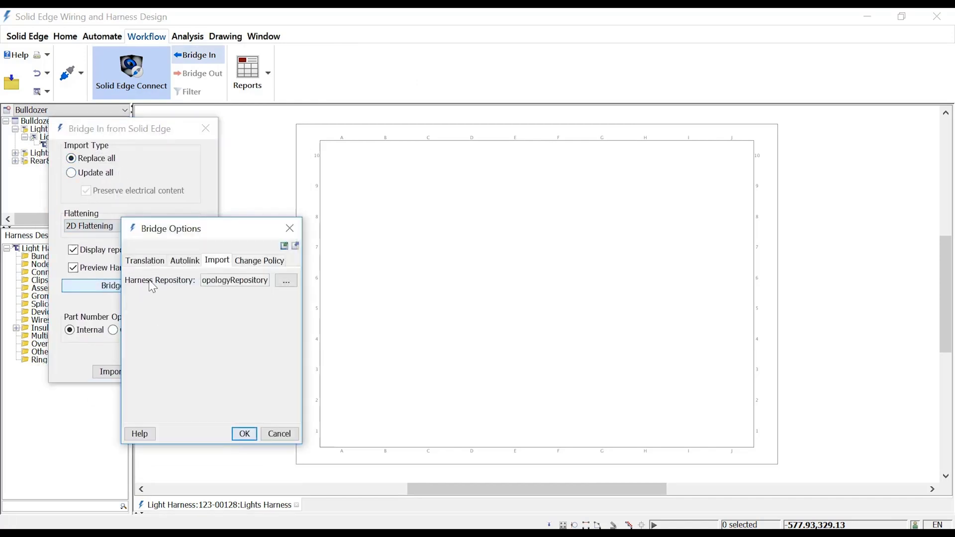
{"action": "left_click", "coordinate": [185, 261]}
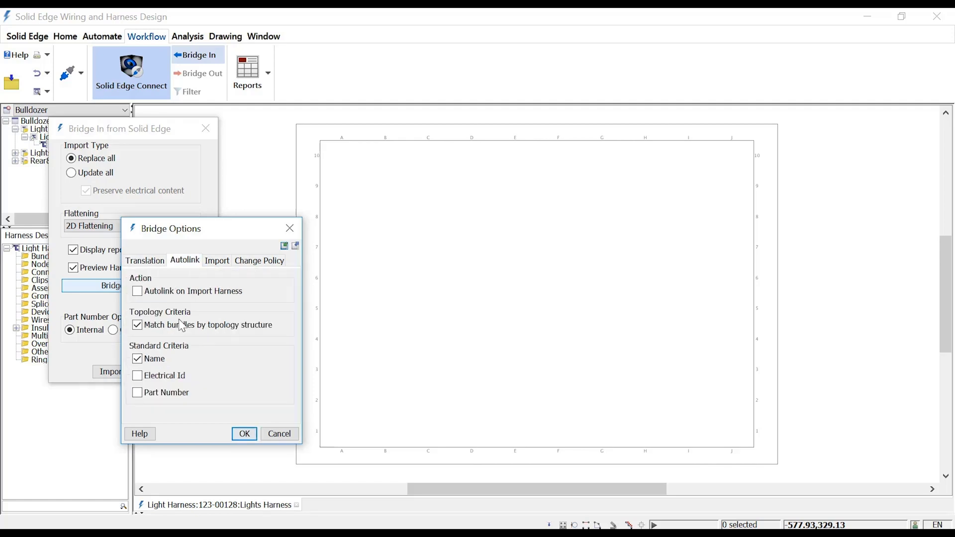
{"action": "left_click", "coordinate": [138, 393]}
{"action": "left_click", "coordinate": [259, 261]}
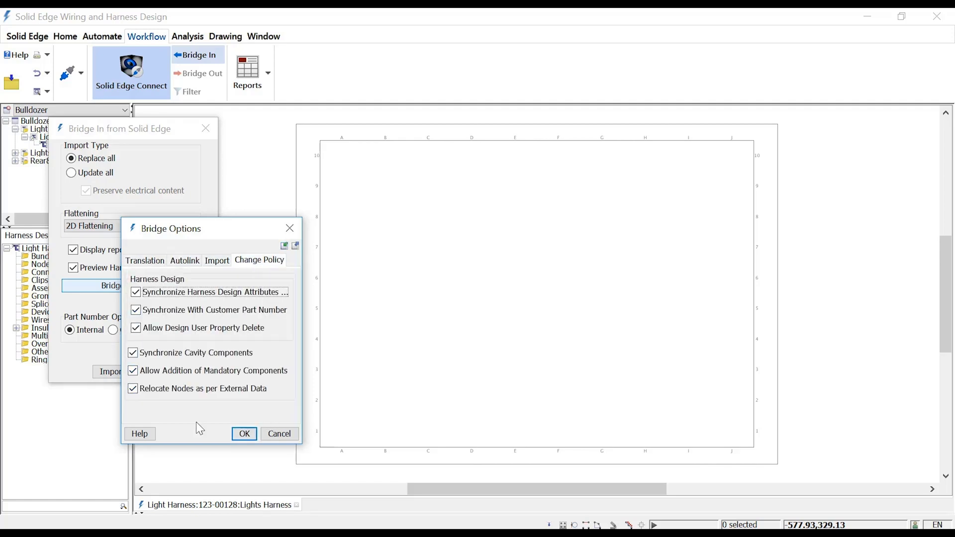
{"action": "left_click", "coordinate": [243, 435]}
{"action": "left_click", "coordinate": [112, 373]}
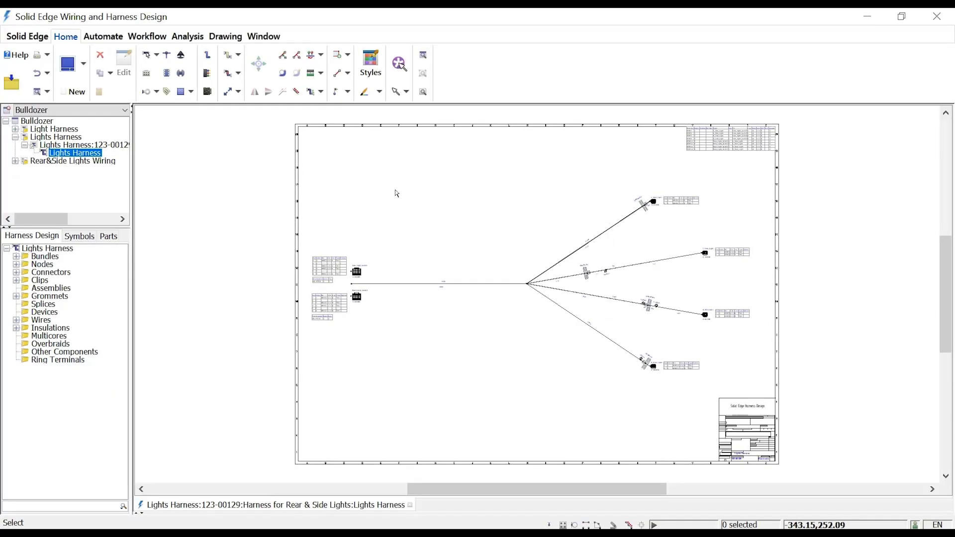
Examine the switch connector wire tables and the branches with clips and grommets in the Lights Harness drawing.
{"action": "mouse_move", "coordinate": [351, 194]}
{"action": "right_mouse_down"}
{"action": "mouse_move", "coordinate": [567, 314]}
{"action": "mouse_move", "coordinate": [628, 336]}
{"action": "right_mouse_up"}
{"action": "left_click_drag", "start_coordinate": [493, 493], "coordinate": [399, 494]}
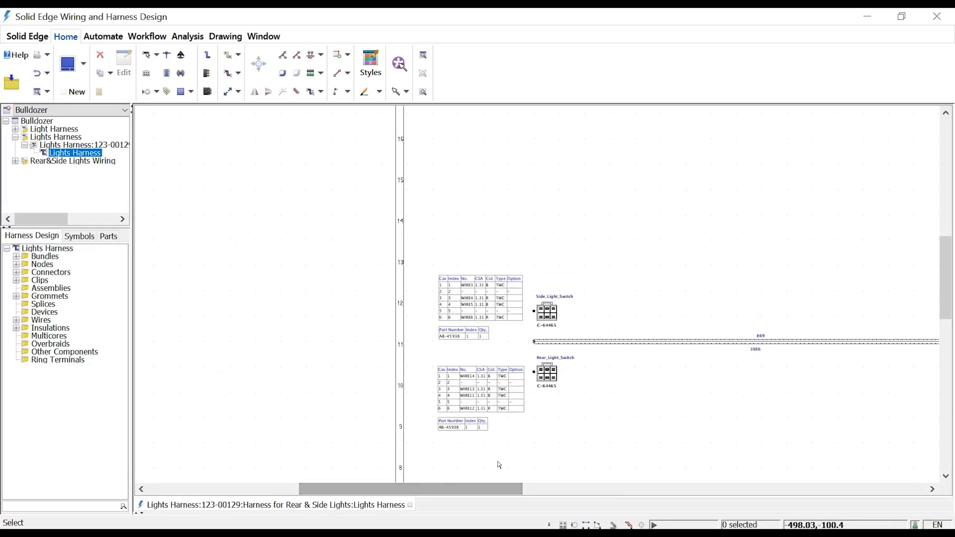
{"action": "scroll", "coordinate": [523, 450], "scroll_direction": "up", "scroll_amount": 3}
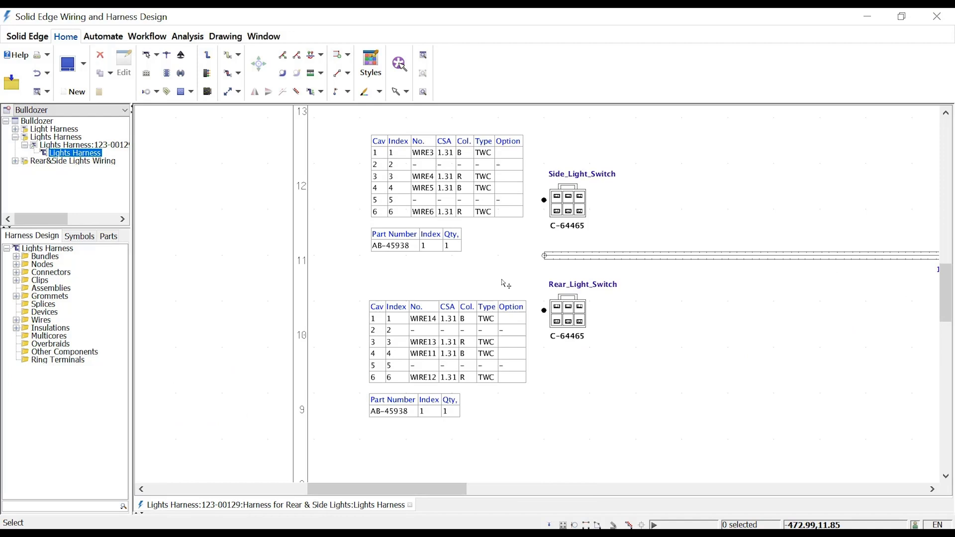
{"action": "left_click_drag", "start_coordinate": [346, 490], "coordinate": [578, 501]}
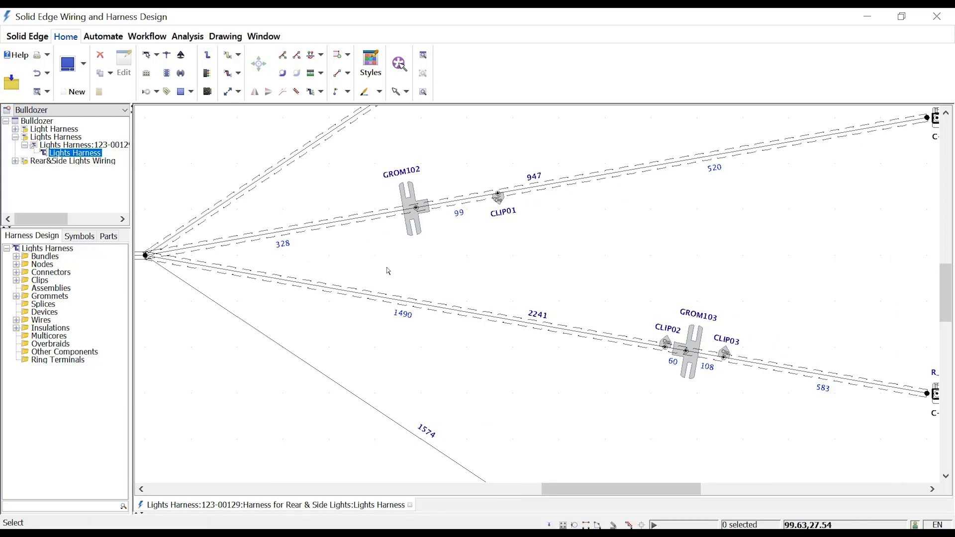
Add an insulation run with a Spiral Tape layer to the untaped bundle leading to R_Rear_Light.
{"action": "scroll", "coordinate": [578, 388], "scroll_direction": "down", "scroll_amount": 3}
{"action": "left_click", "coordinate": [239, 55]}
{"action": "left_click", "coordinate": [249, 75]}
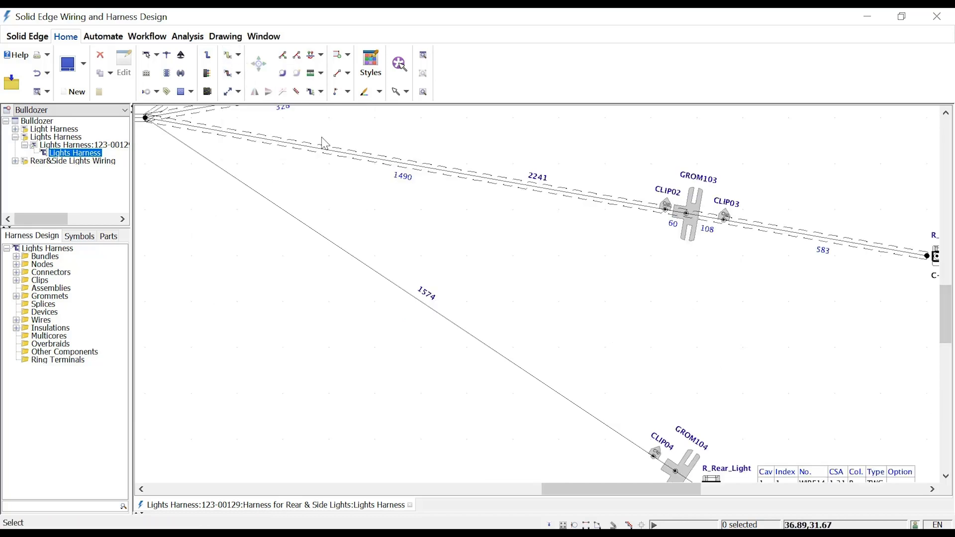
{"action": "left_click", "coordinate": [432, 309]}
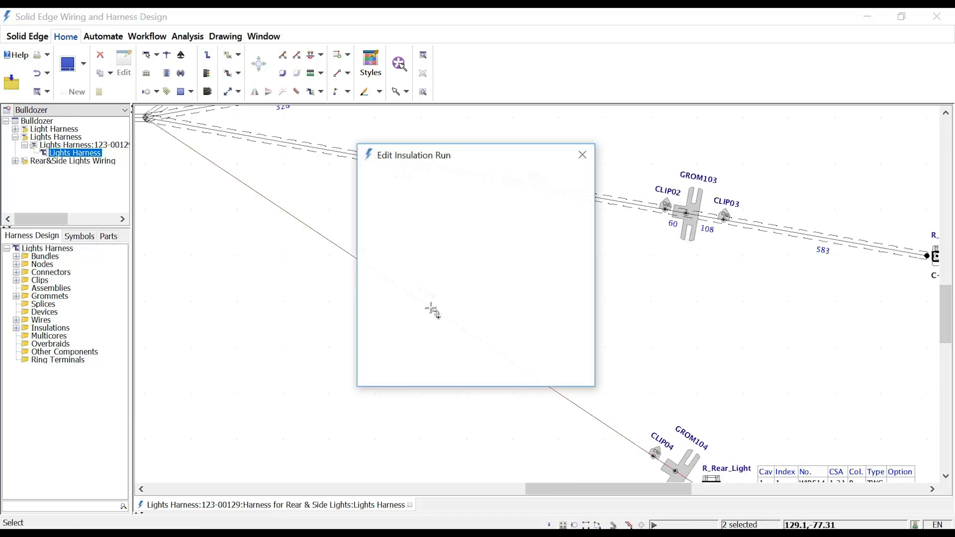
{"action": "left_click", "coordinate": [450, 315]}
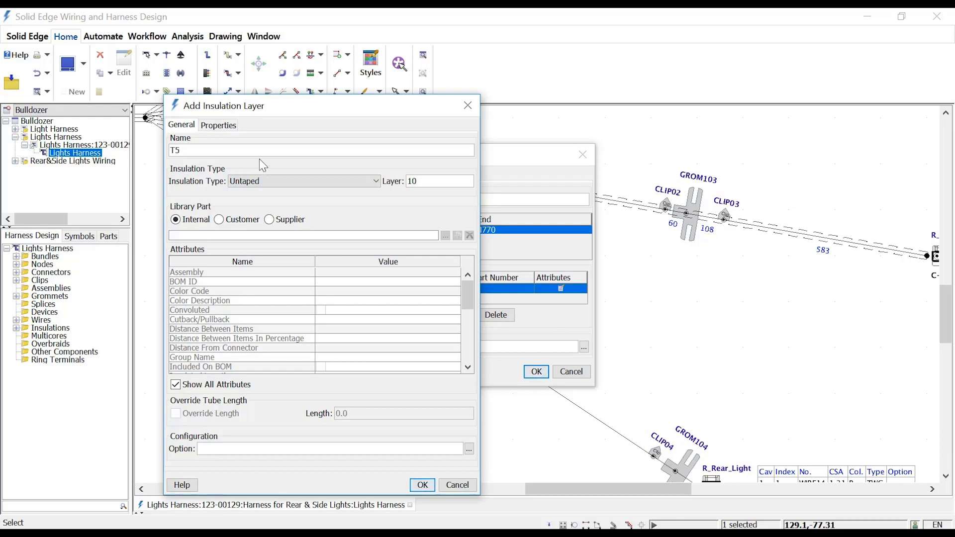
{"action": "left_click", "coordinate": [348, 181]}
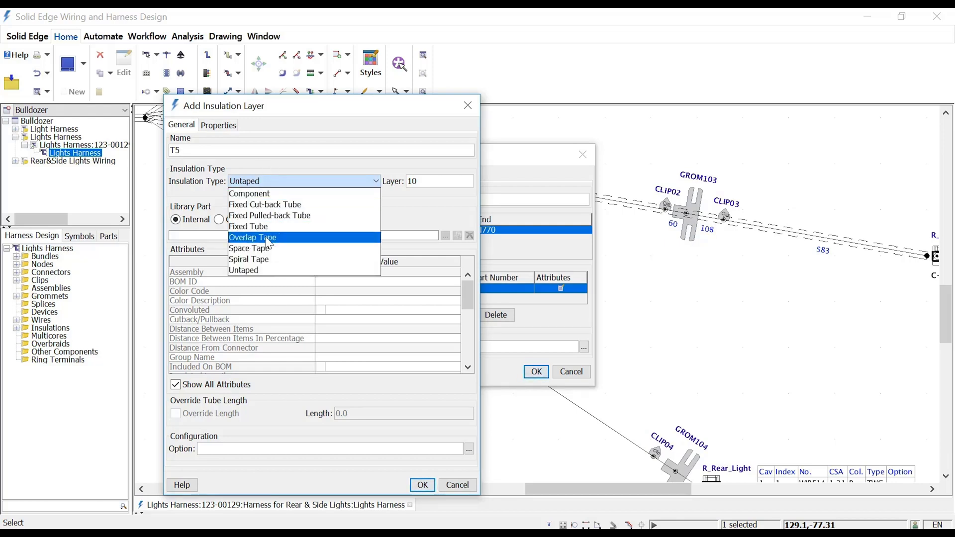
{"action": "left_click", "coordinate": [259, 259]}
{"action": "left_click", "coordinate": [423, 485]}
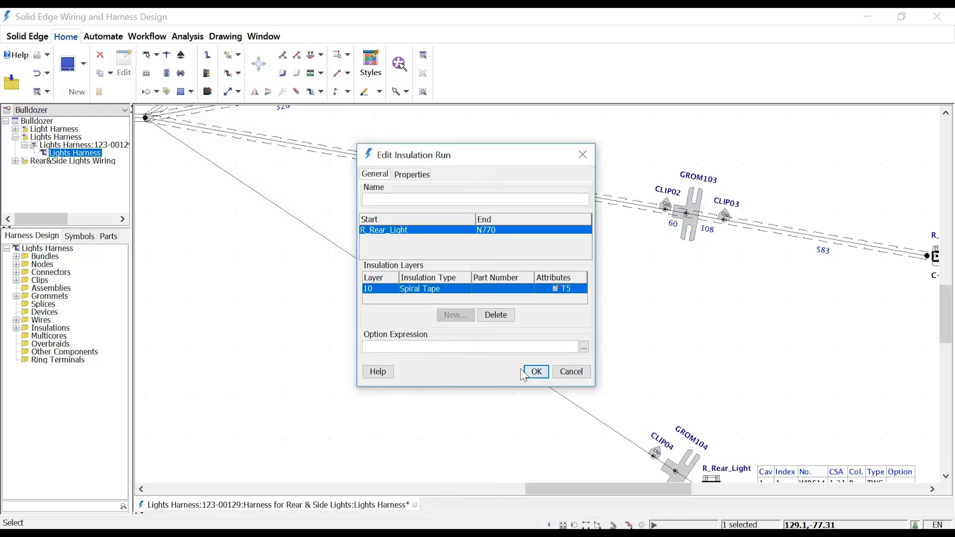
{"action": "left_click", "coordinate": [536, 371]}
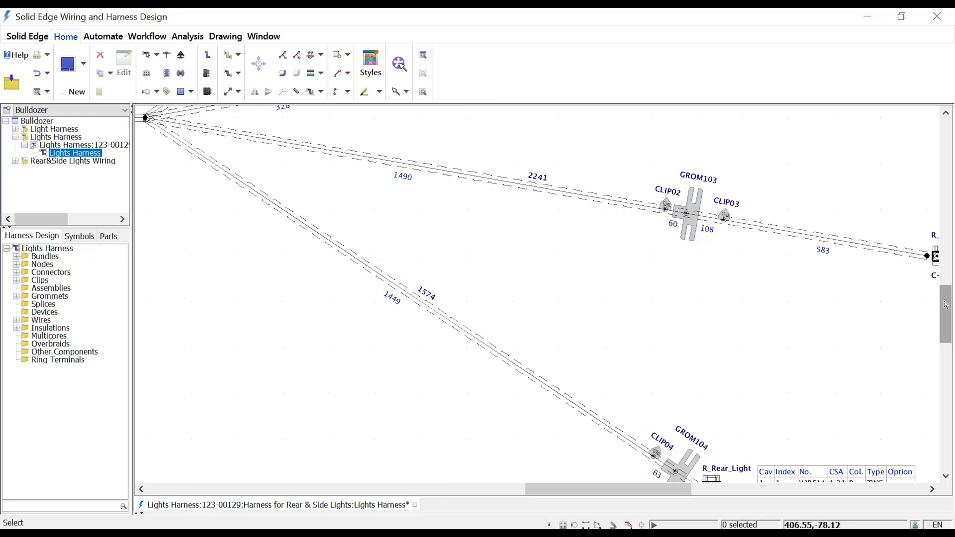
Examine the taped R_Rear_Light branch, the wire list table and the overall Lights Harness layout.
{"action": "left_click_drag", "start_coordinate": [944, 312], "coordinate": [945, 340]}
{"action": "right_click_drag", "start_coordinate": [654, 356], "coordinate": [601, 307]}
{"action": "right_click_drag", "start_coordinate": [666, 117], "coordinate": [729, 158]}
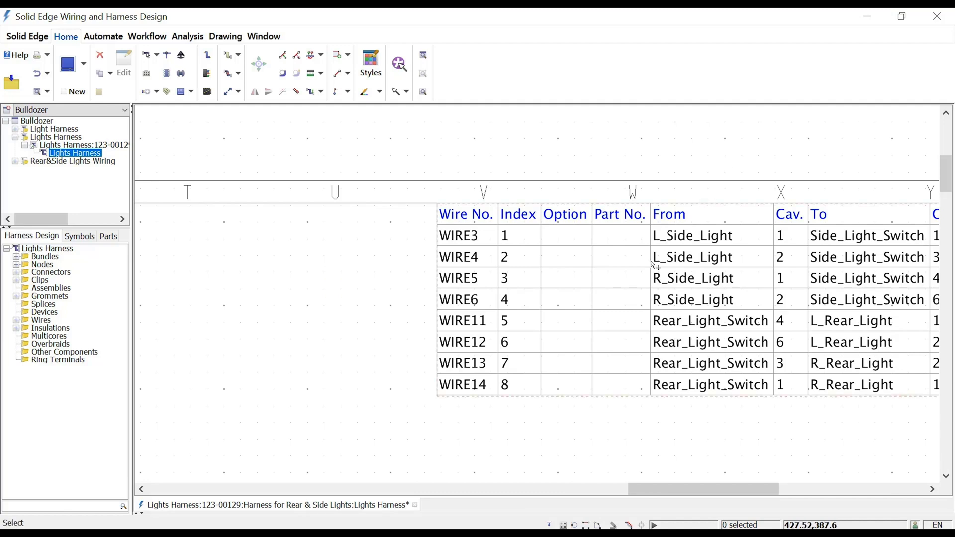
{"action": "middle_click_drag", "start_coordinate": [386, 285], "coordinate": [338, 251], "text": "ctrl"}
{"action": "middle_click_drag", "start_coordinate": [372, 209], "coordinate": [740, 369], "text": "ctrl"}
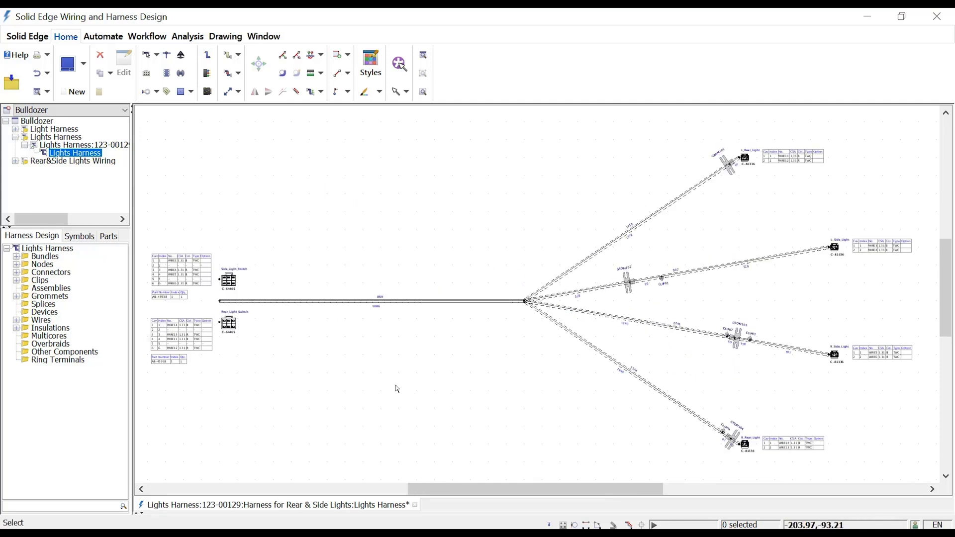